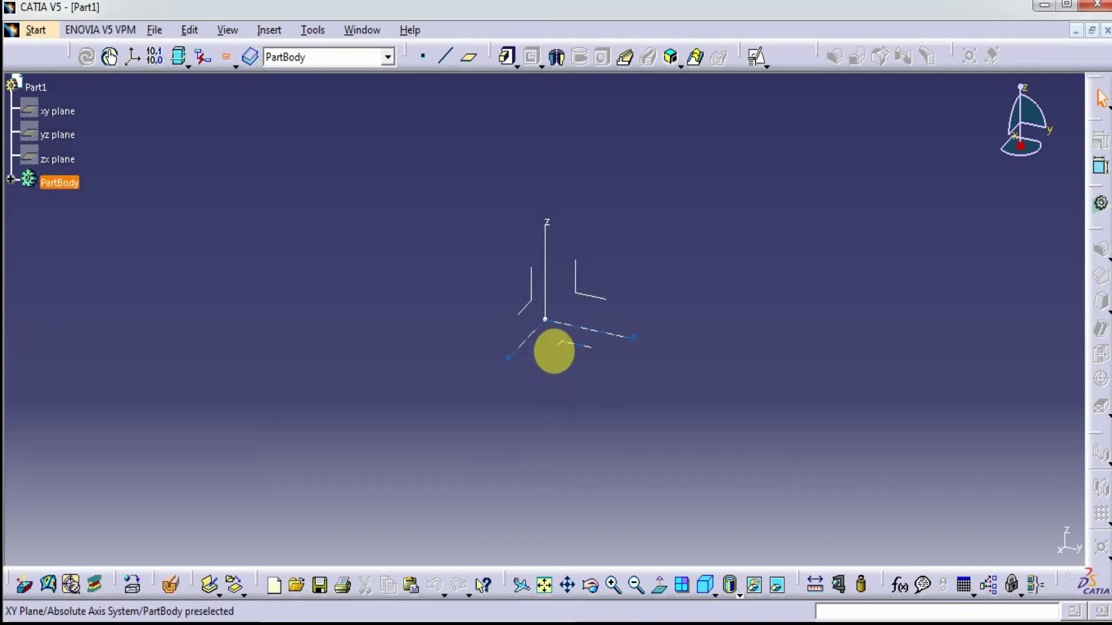
Start a positioned sketch on the XY plane with the H direction reversed
{"action": "left_click", "coordinate": [555, 351]}
{"action": "left_click", "coordinate": [757, 57]}
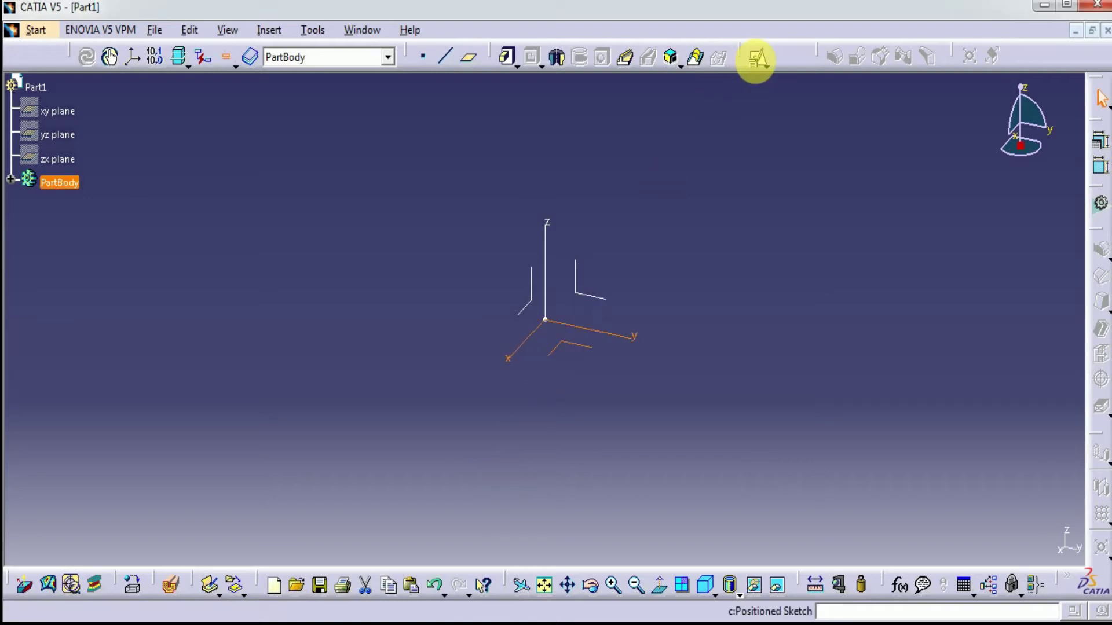
{"action": "left_click", "coordinate": [917, 508]}
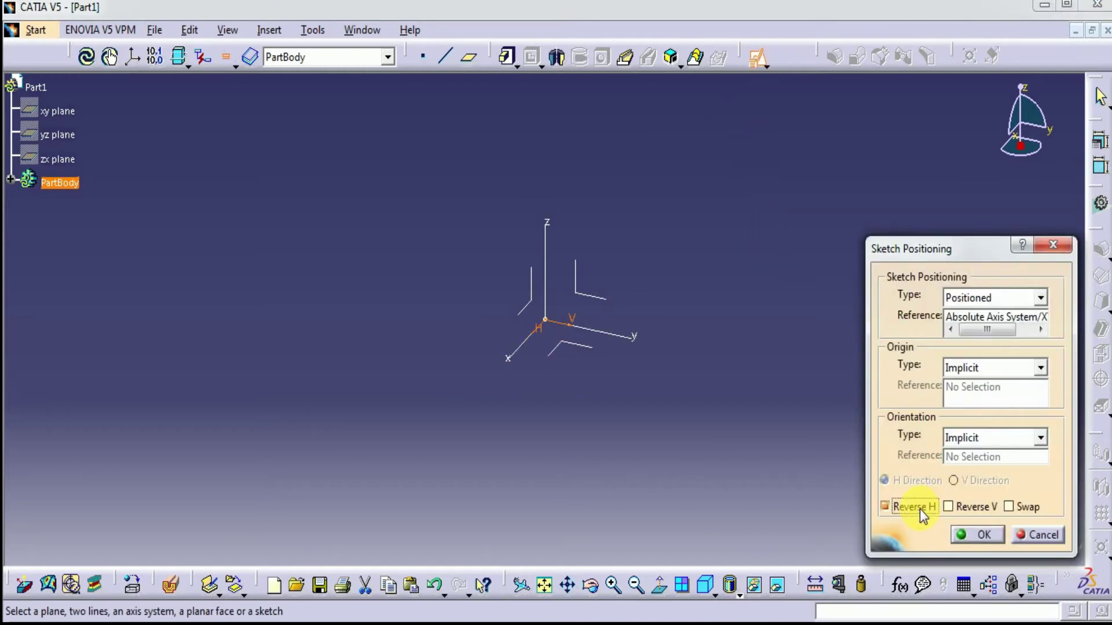
{"action": "left_click", "coordinate": [984, 536]}
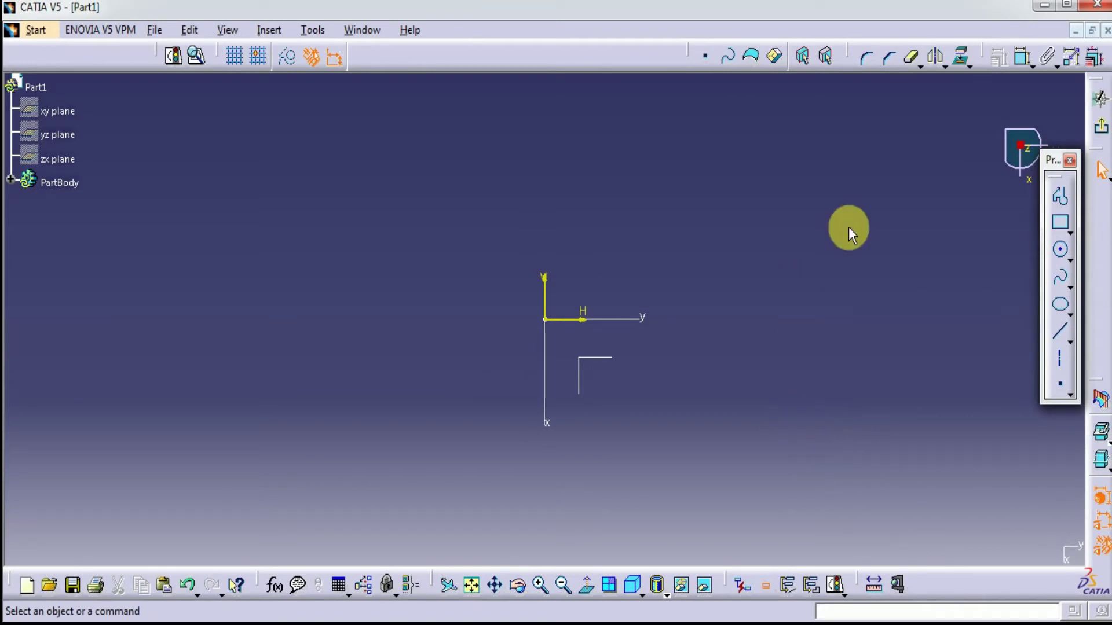
Begin a profile at the origin with a 100 mm top edge and a 50 mm side edge
{"action": "left_click", "coordinate": [1051, 196]}
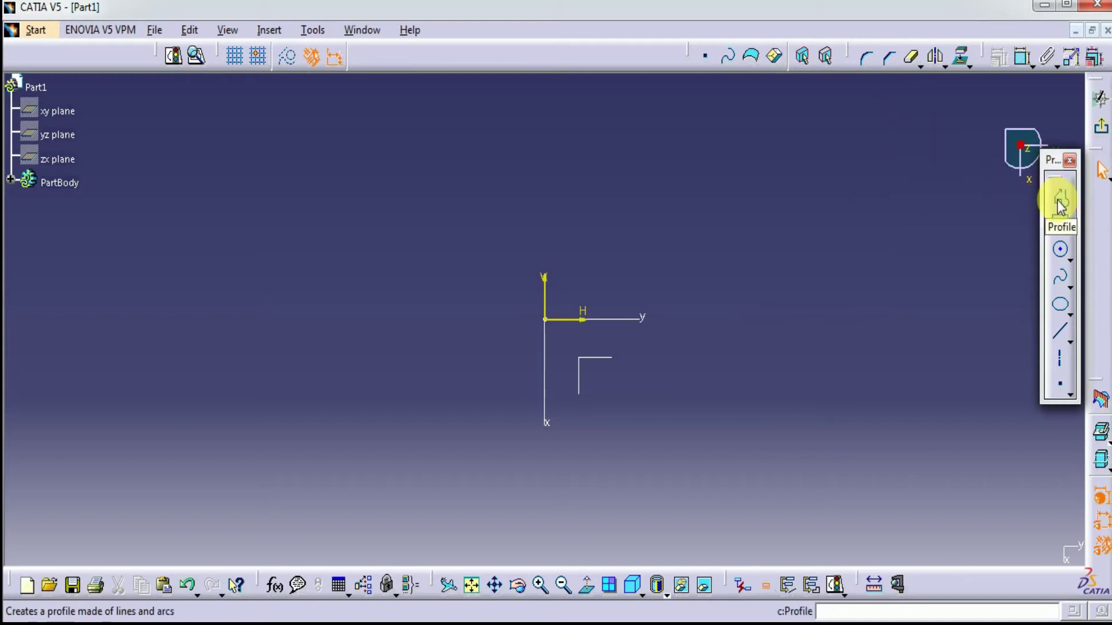
{"action": "left_click", "coordinate": [544, 318]}
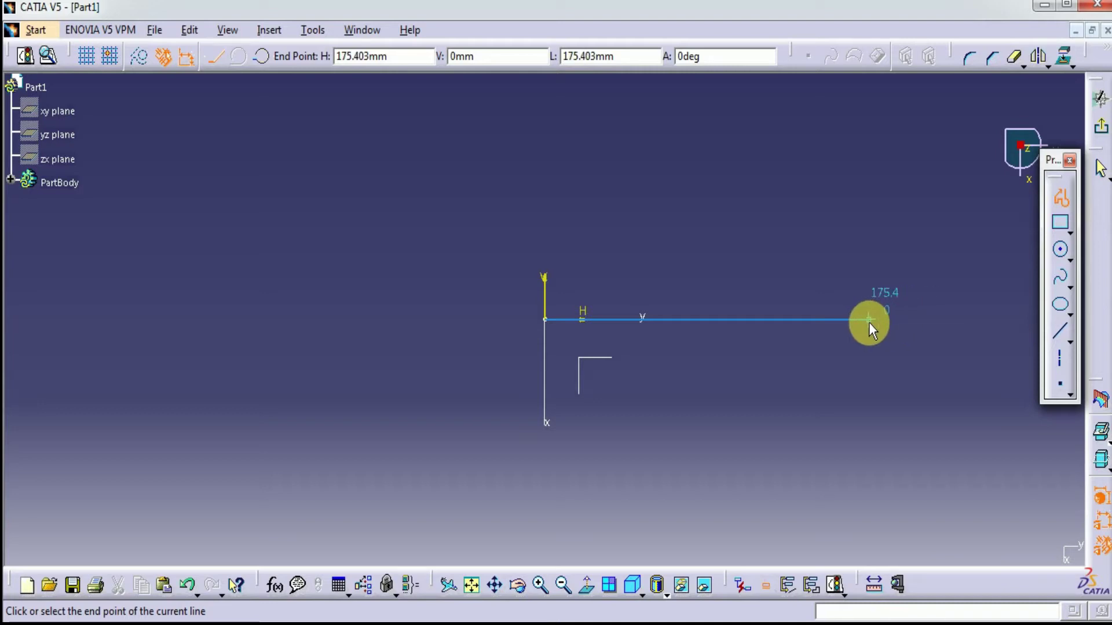
{"action": "key", "text": "Tab"}
{"action": "key", "text": "Tab"}
{"action": "key", "text": "Tab"}
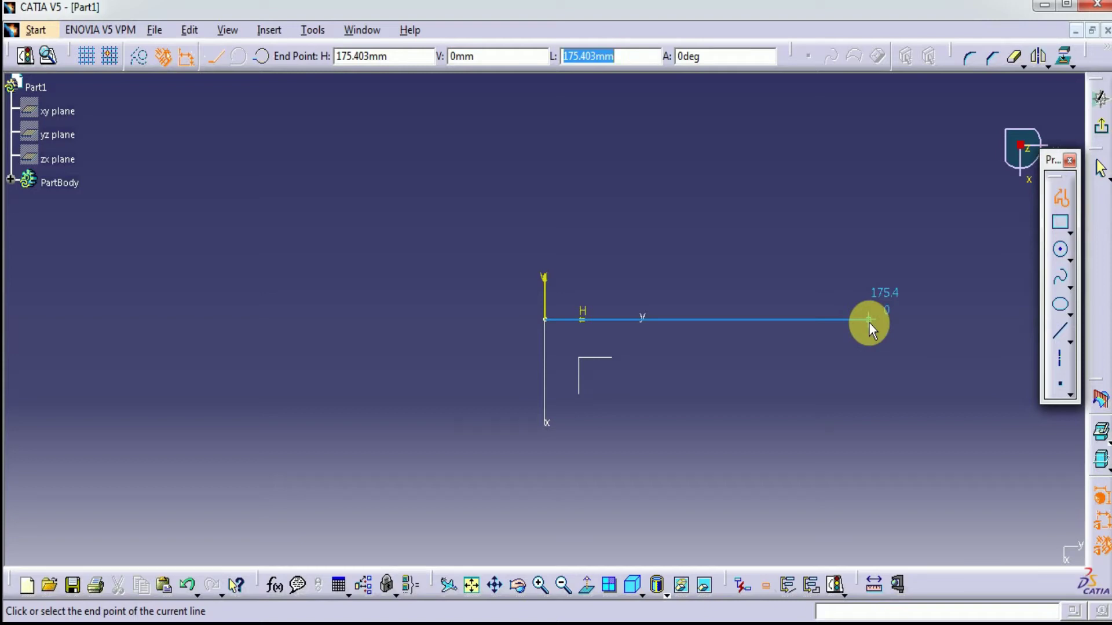
{"action": "type", "text": "100"}
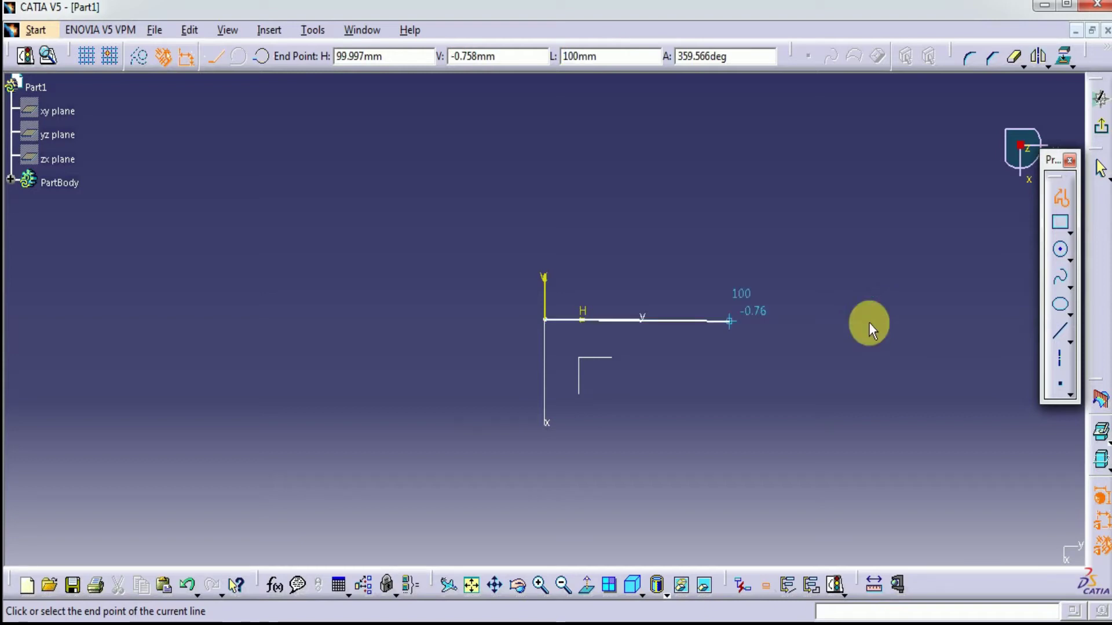
{"action": "key", "text": "Return"}
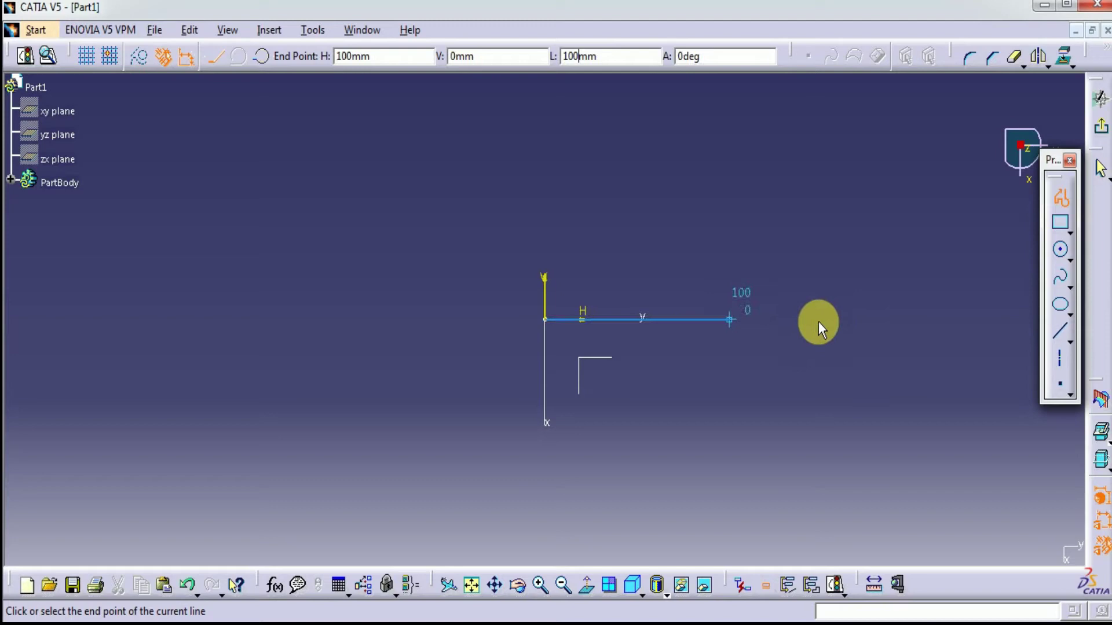
{"action": "left_click", "coordinate": [819, 322]}
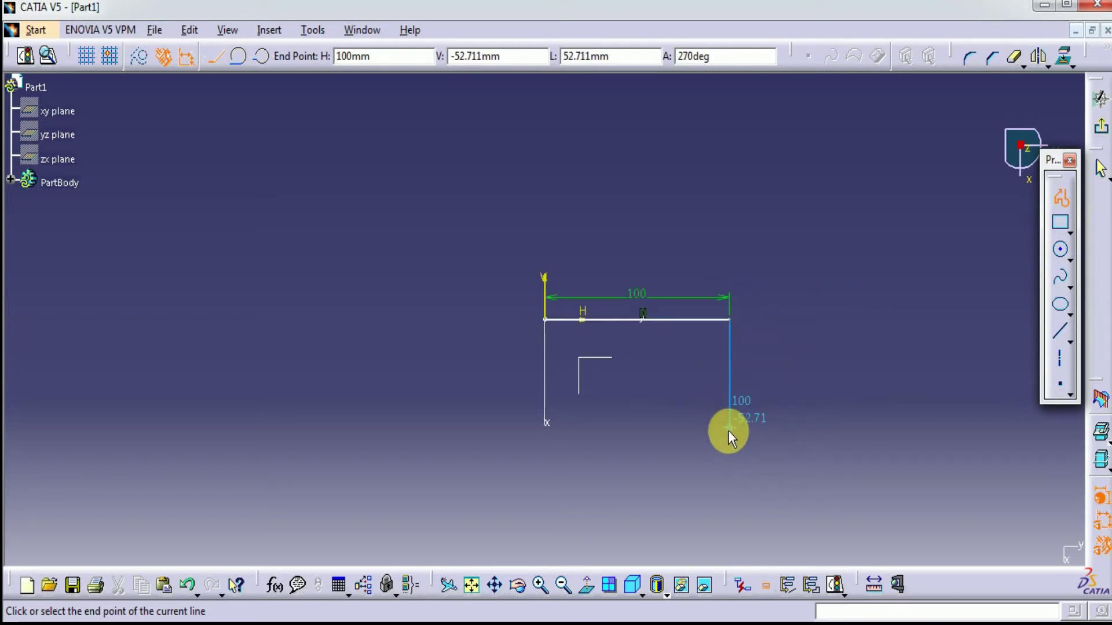
{"action": "key", "text": "Tab"}
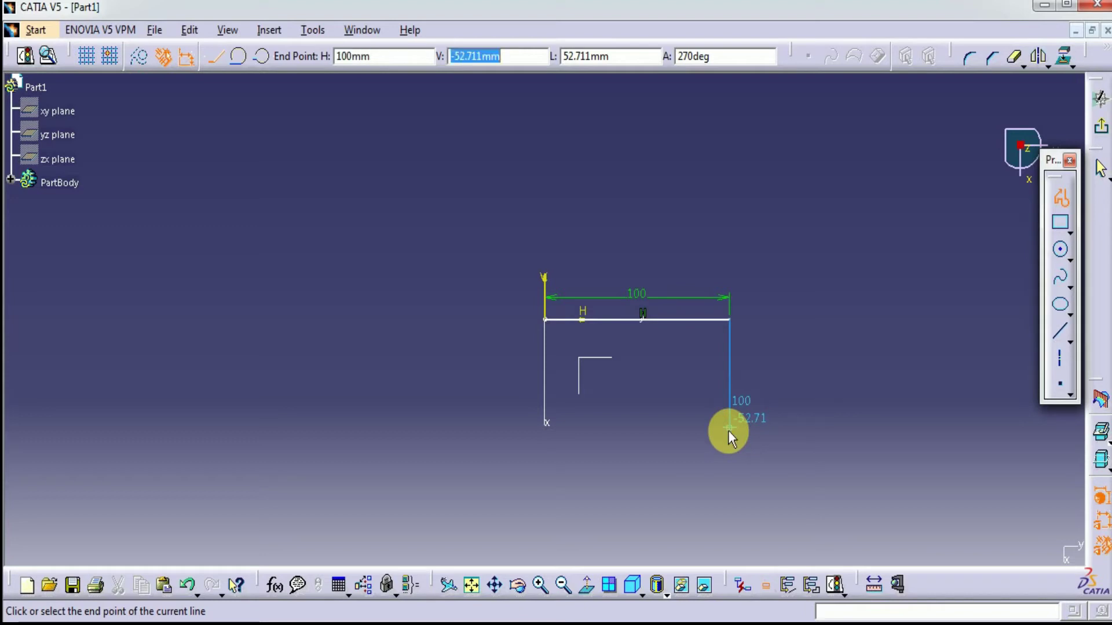
{"action": "key", "text": "Tab"}
{"action": "type", "text": "50"}
{"action": "key", "text": "Return"}
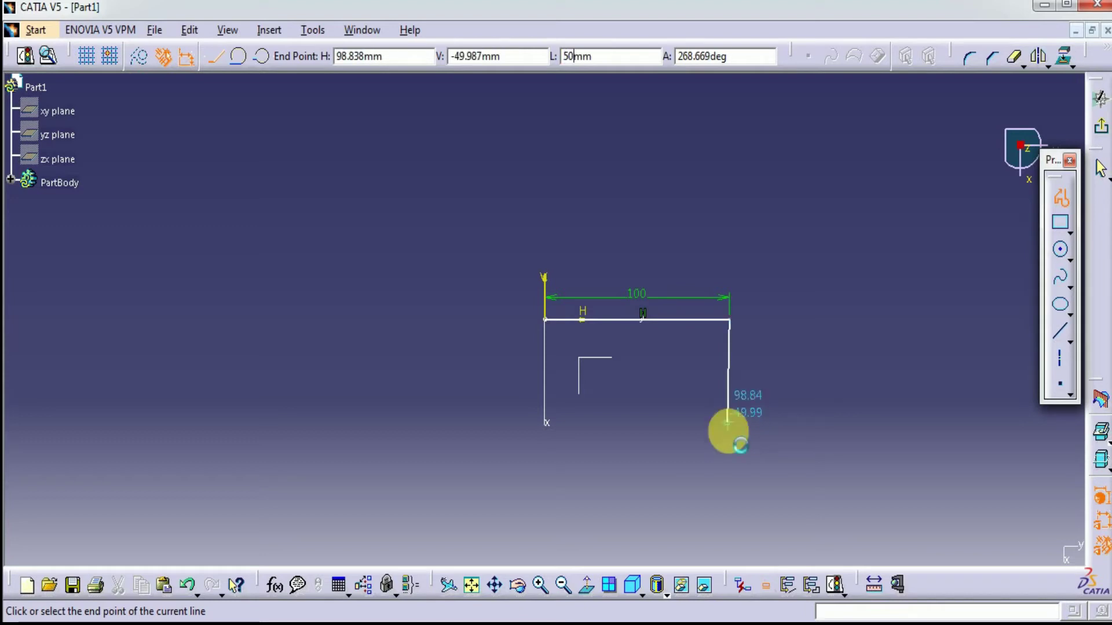
{"action": "left_click", "coordinate": [728, 430]}
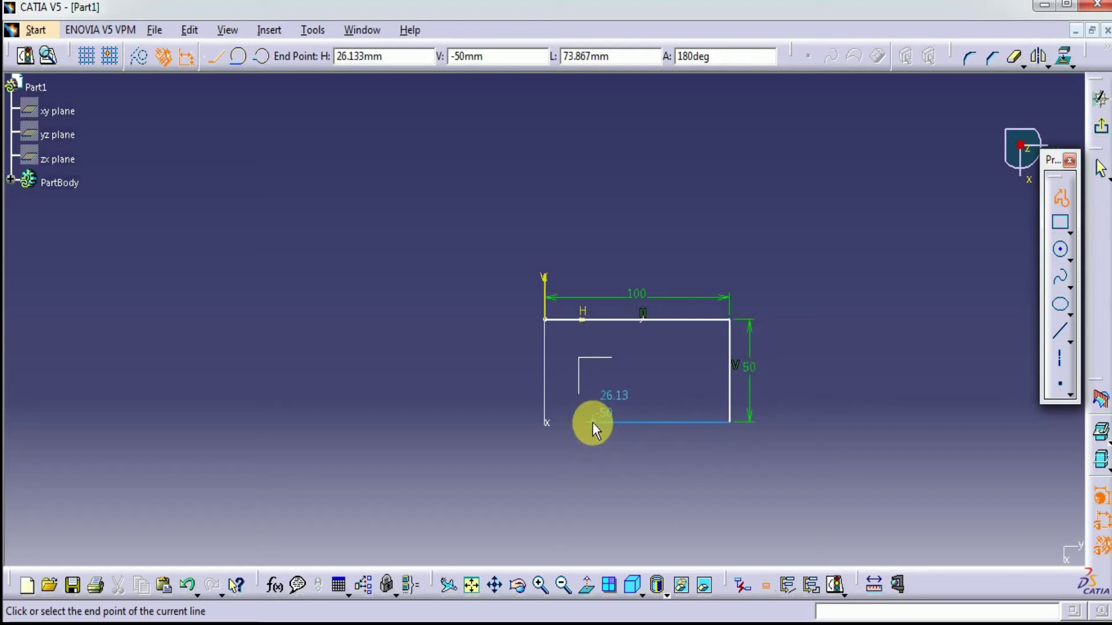
Add the 62 mm bottom edge and the chamfer, closing the profile at the origin
{"action": "key", "text": "Tab"}
{"action": "key", "text": "Tab"}
{"action": "key", "text": "Tab"}
{"action": "type", "text": "6"}
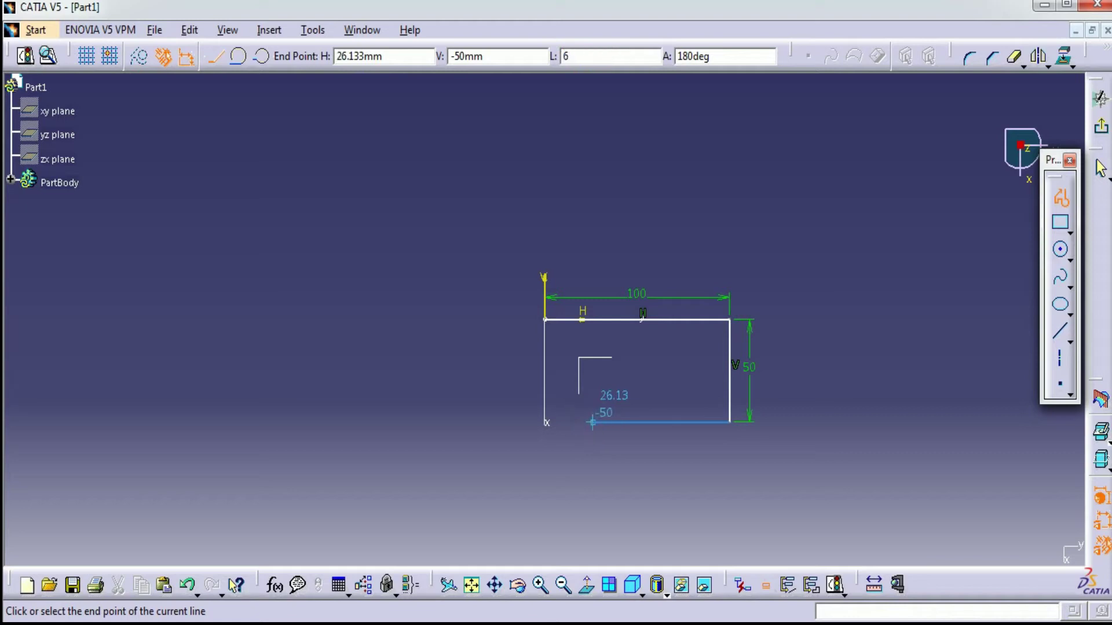
{"action": "type", "text": "2mm"}
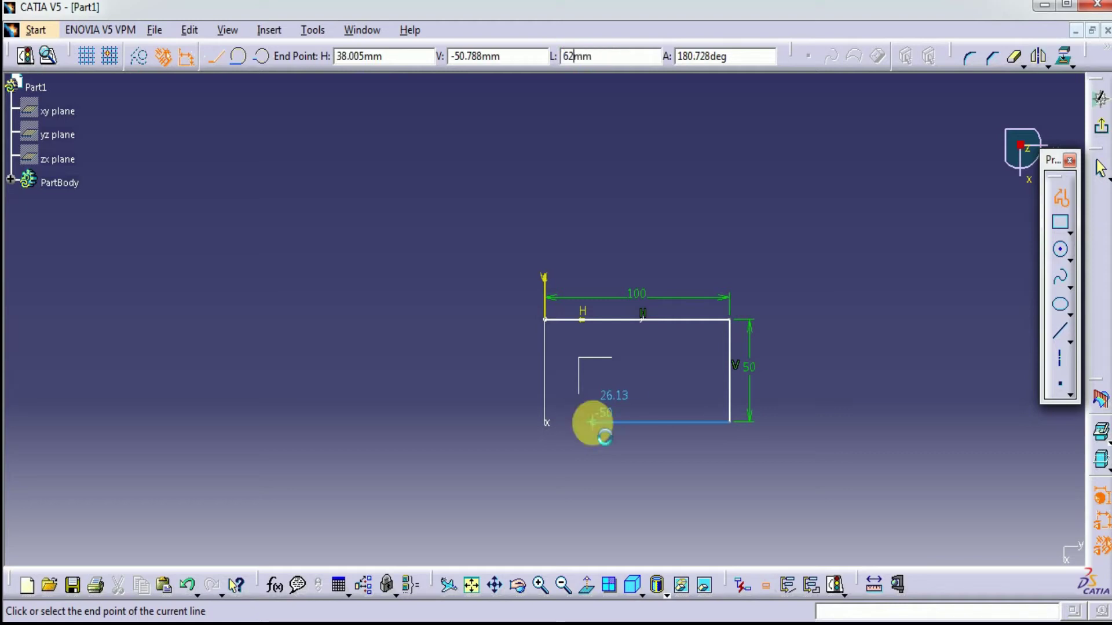
{"action": "key", "text": "Return"}
{"action": "left_click", "coordinate": [592, 419]}
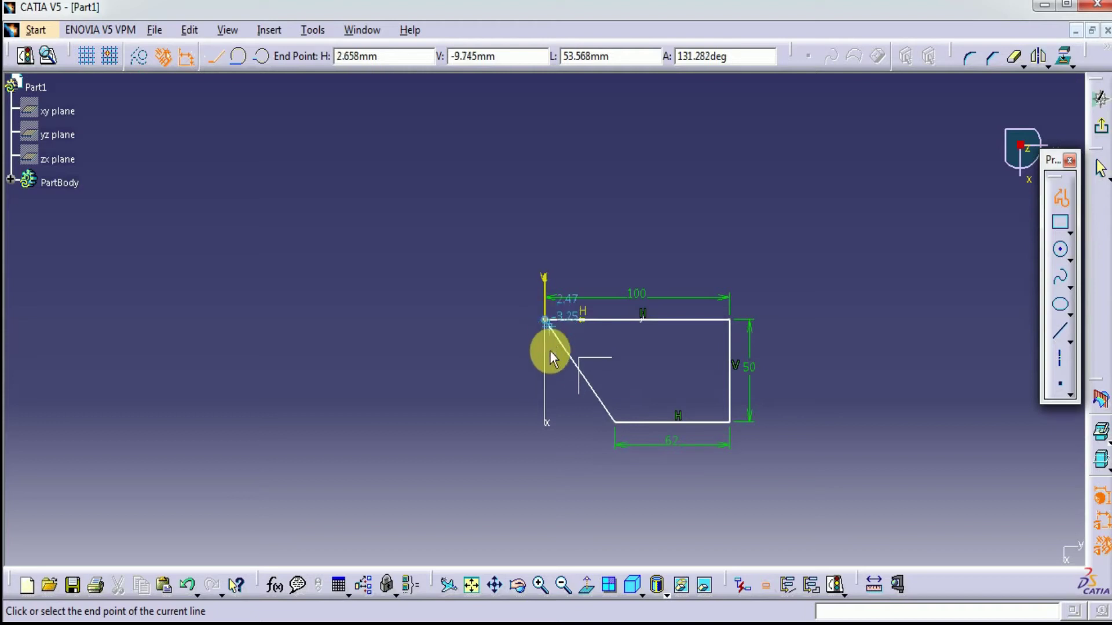
{"action": "left_click", "coordinate": [548, 365]}
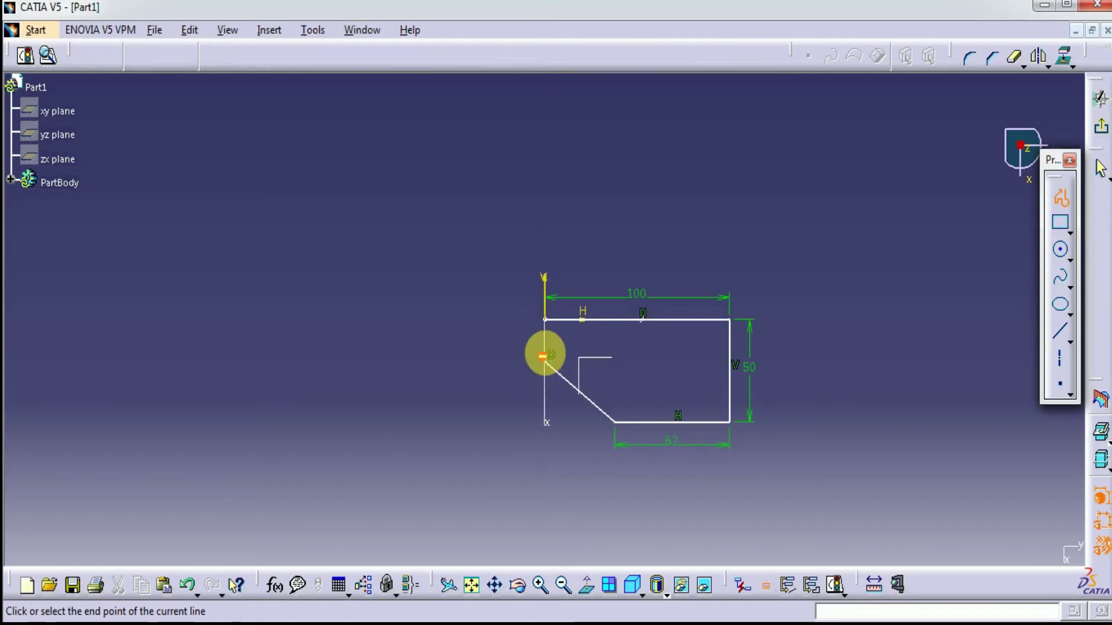
{"action": "left_click", "coordinate": [544, 320]}
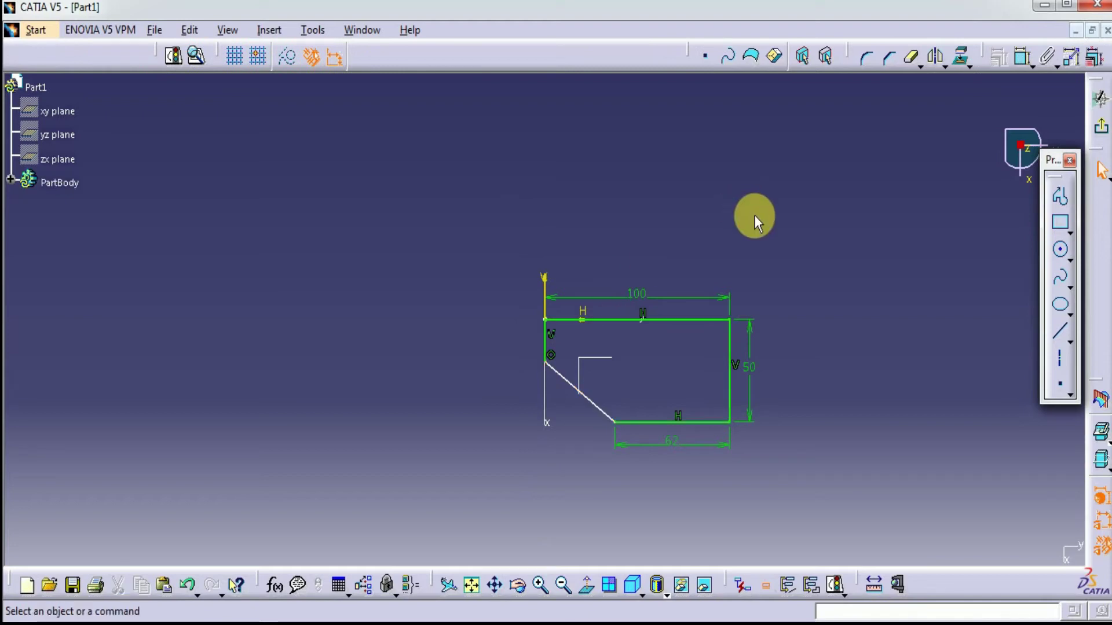
Dimension the short left vertical edge of the profile to 12 mm
{"action": "left_click", "coordinate": [1025, 56]}
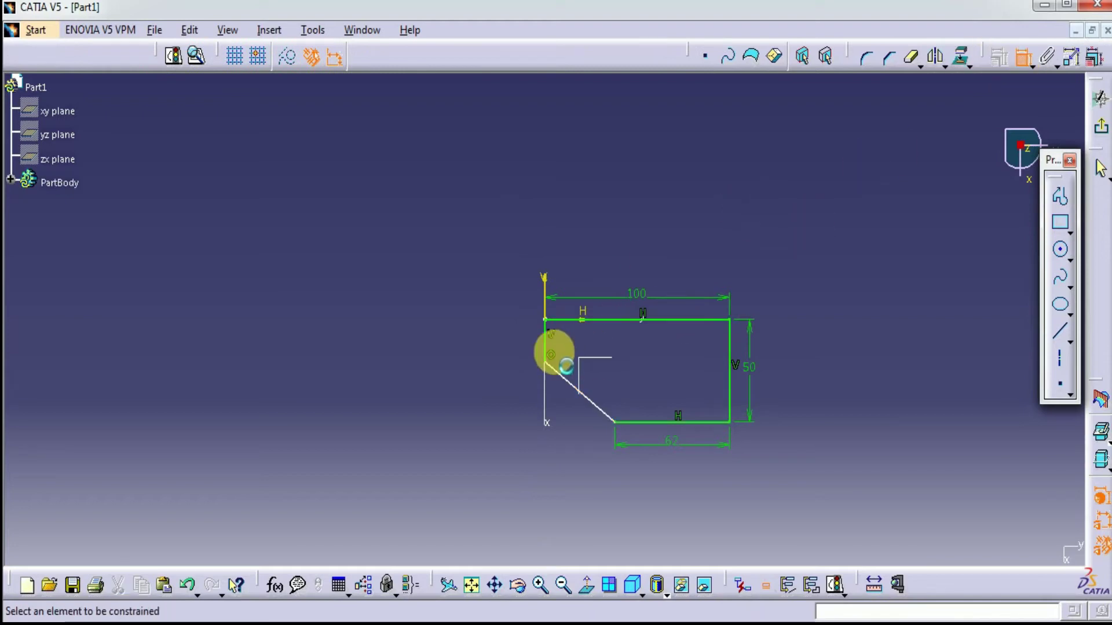
{"action": "left_click", "coordinate": [547, 354]}
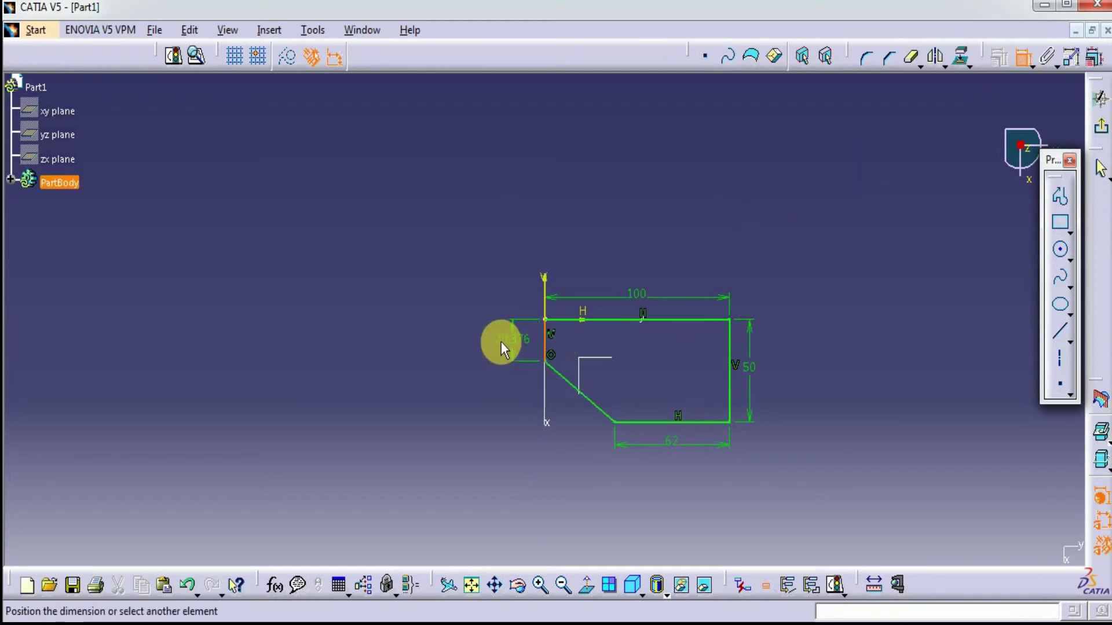
{"action": "left_click", "coordinate": [502, 342]}
{"action": "double_click", "coordinate": [501, 342]}
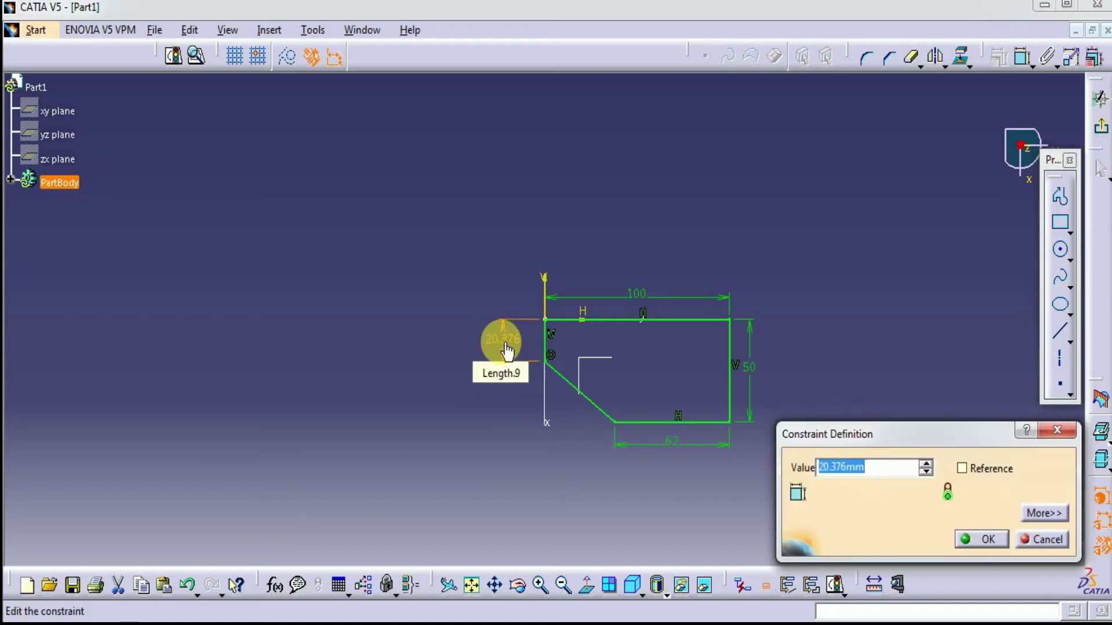
{"action": "type", "text": "12"}
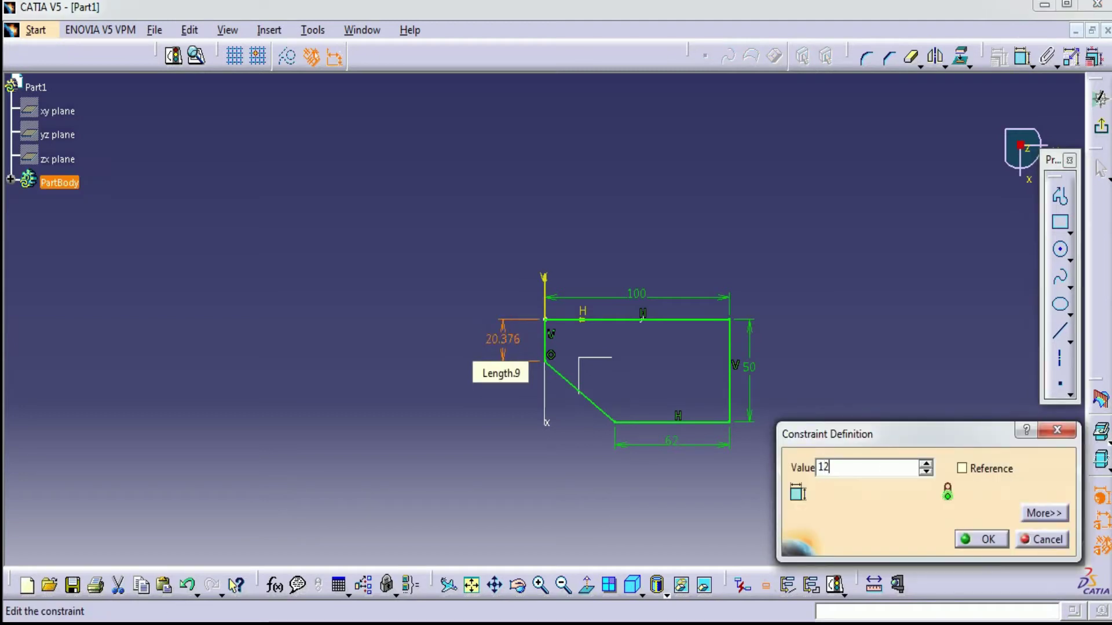
{"action": "key", "text": "Return"}
{"action": "left_click", "coordinate": [825, 211]}
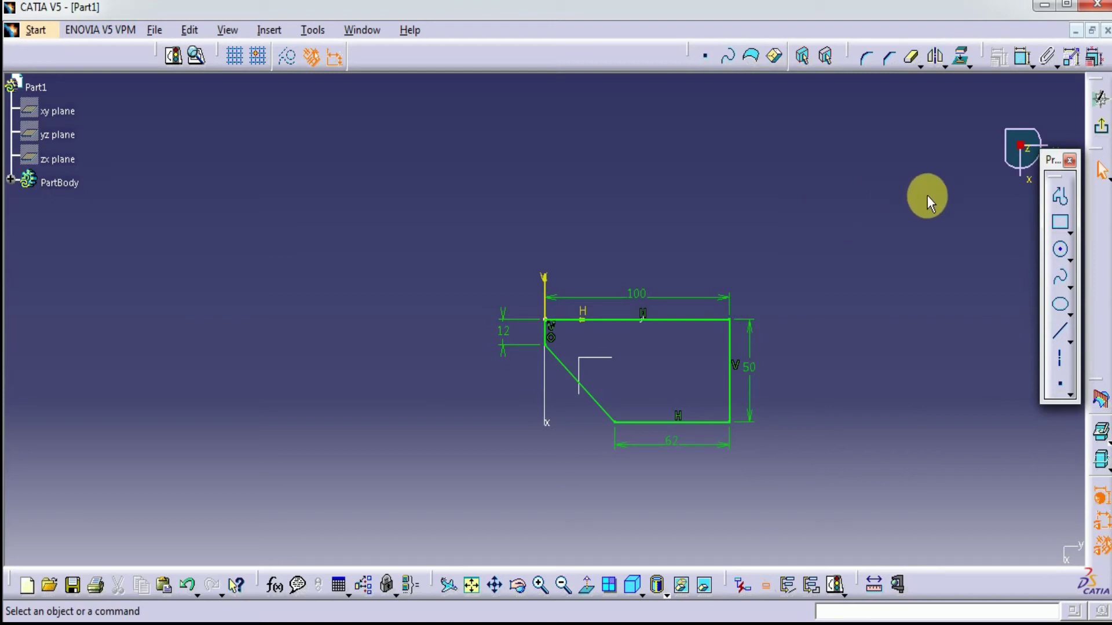
Exit the sketch, pad the profile to 38 mm and pick the block's end face
{"action": "left_click", "coordinate": [1101, 99]}
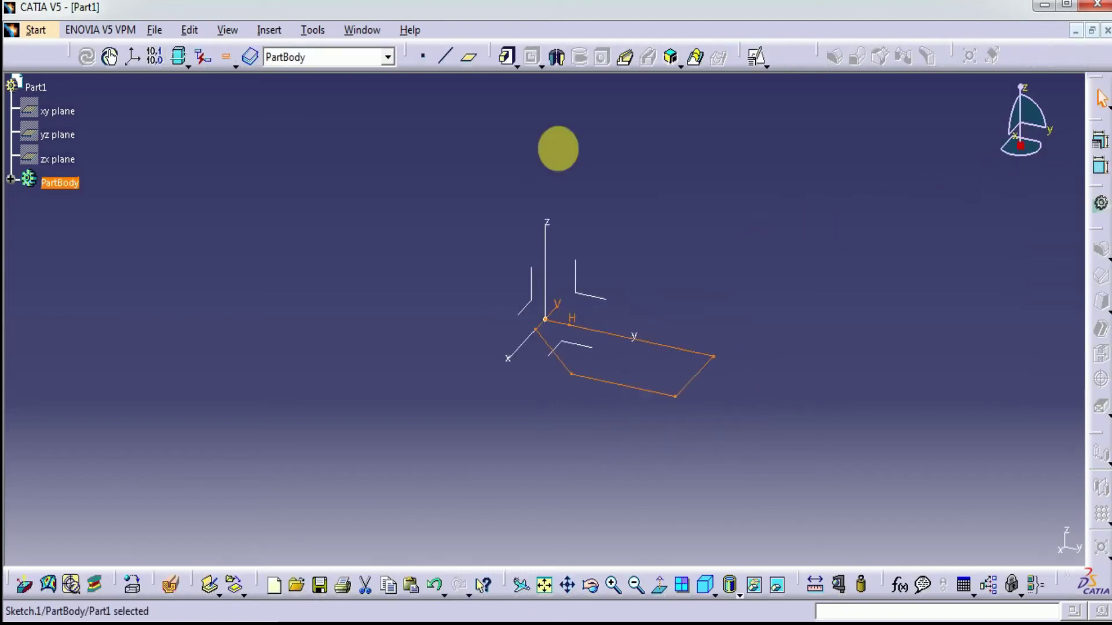
{"action": "left_click", "coordinate": [506, 57]}
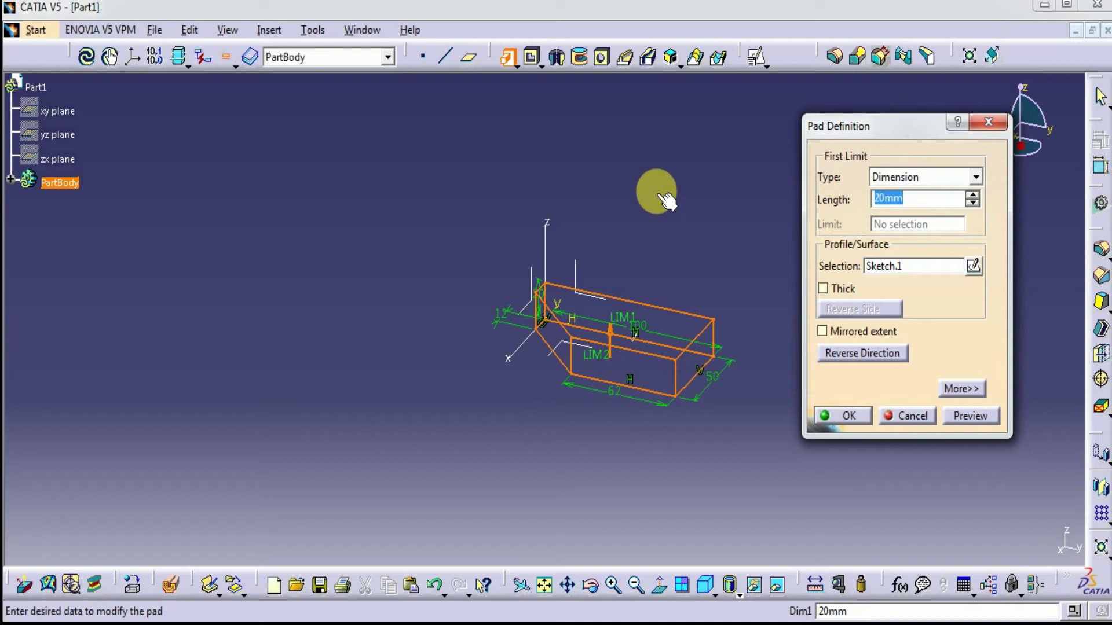
{"action": "type", "text": "38"}
{"action": "key", "text": "Return"}
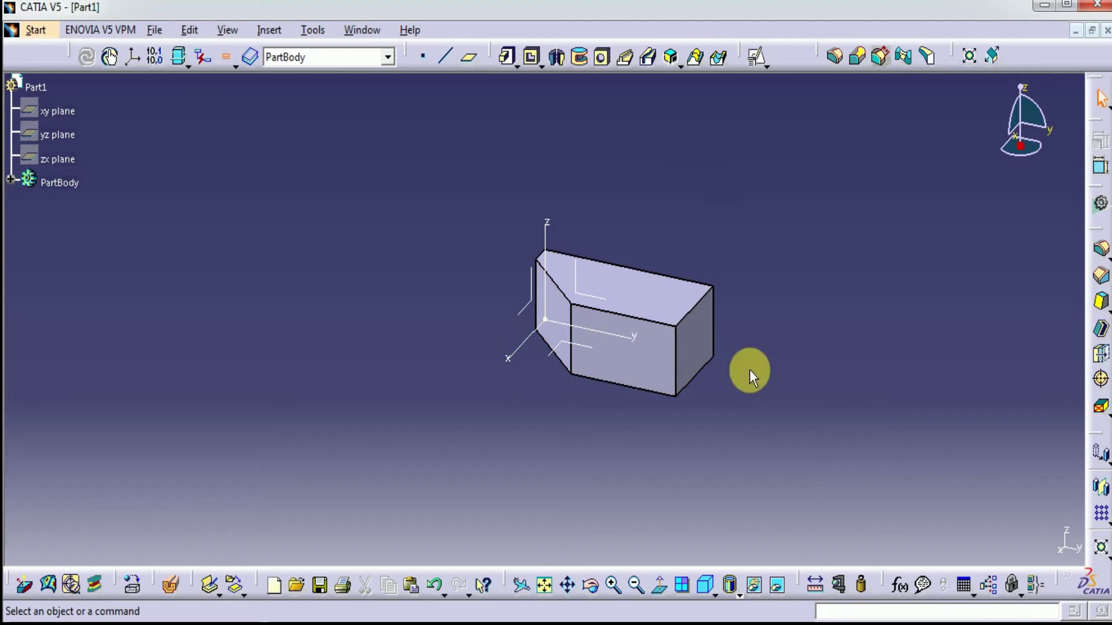
{"action": "left_click", "coordinate": [708, 354]}
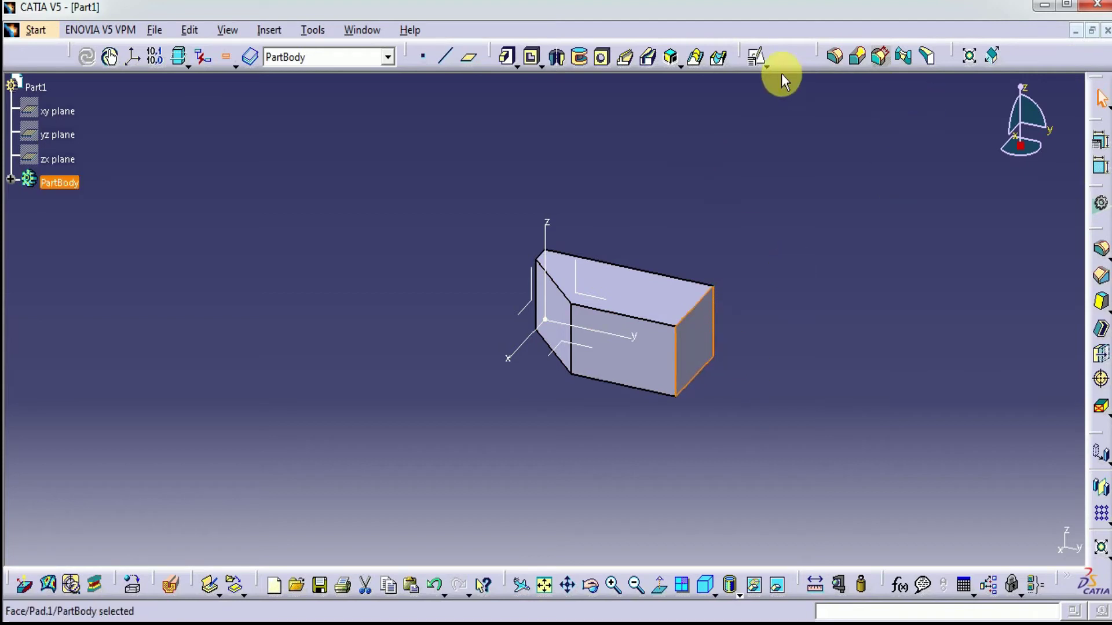
Start a positioned sketch on the block's end face and fit it in view
{"action": "left_click", "coordinate": [754, 58]}
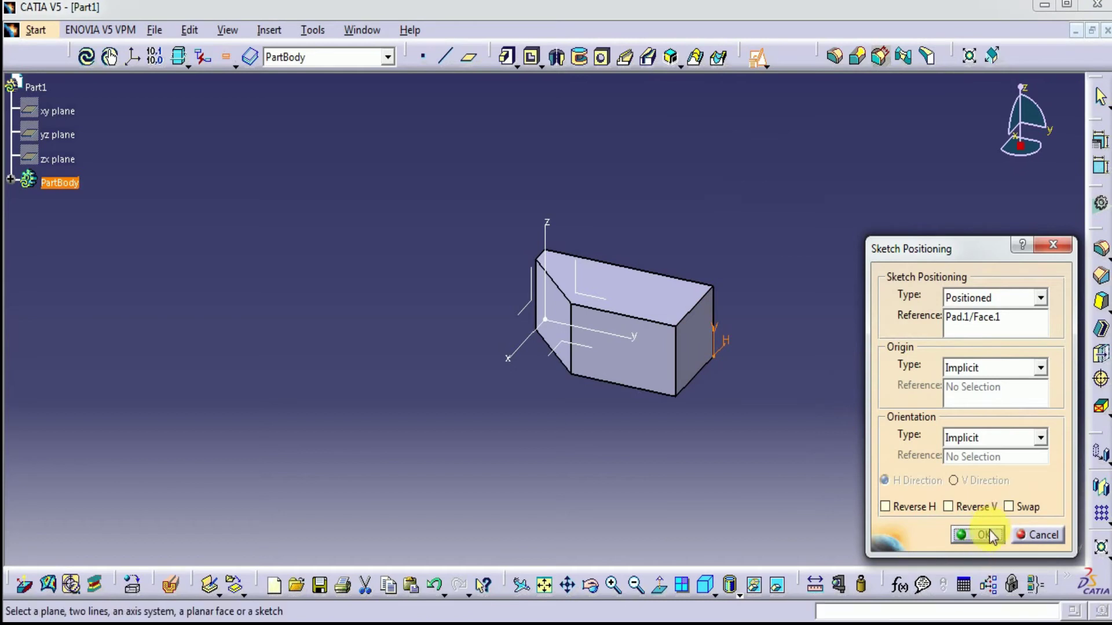
{"action": "left_click", "coordinate": [976, 535]}
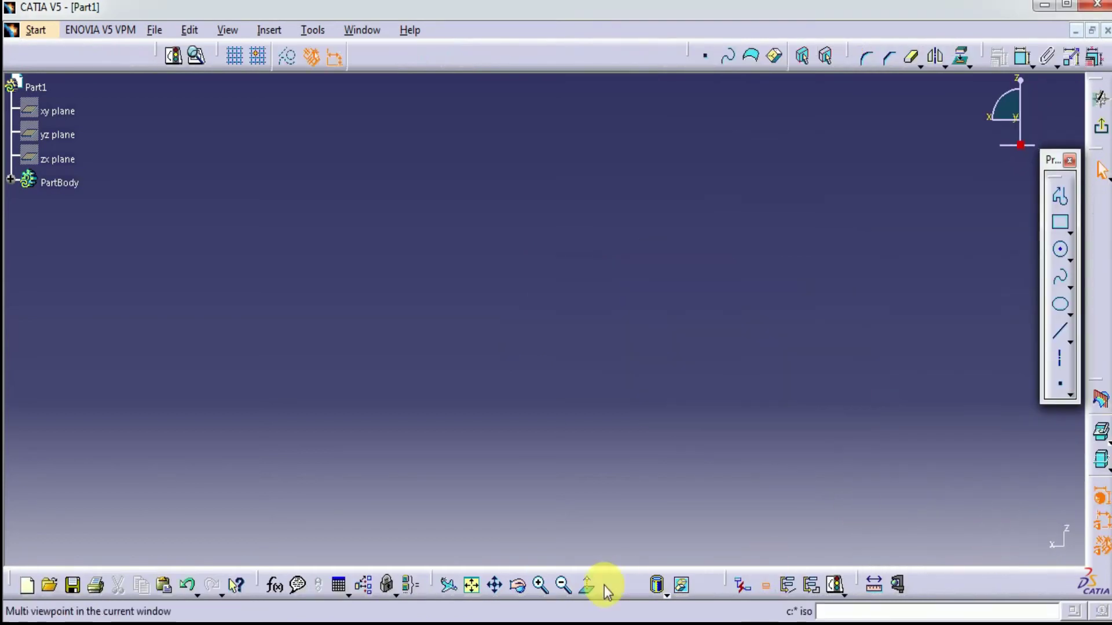
{"action": "left_click", "coordinate": [472, 586]}
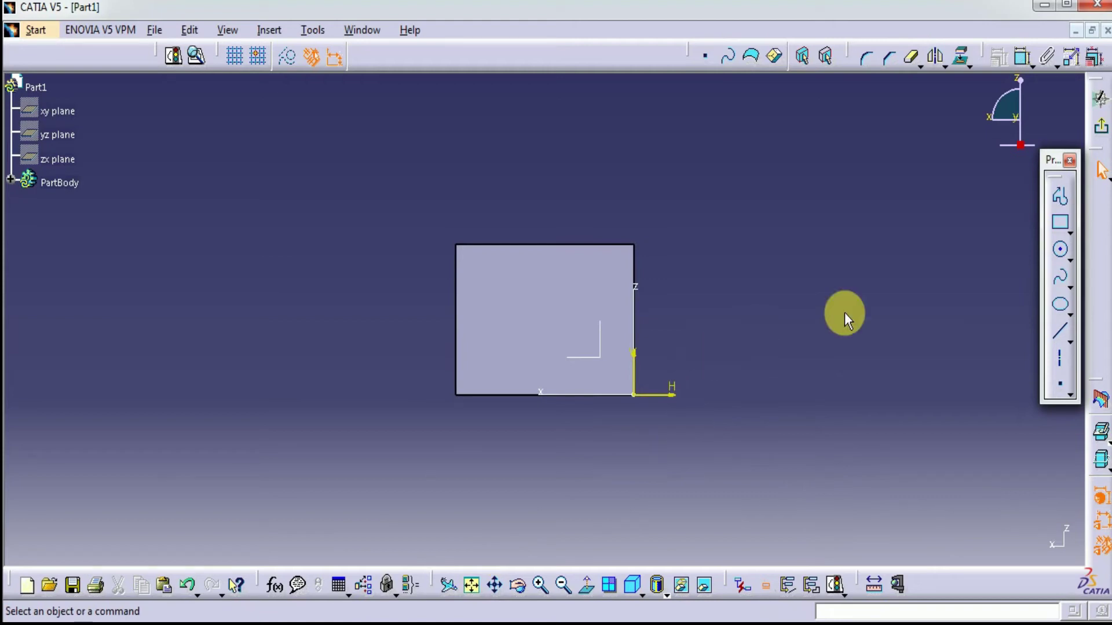
Draw a closed right-triangle profile of connected lines above the square outline
{"action": "left_click", "coordinate": [1060, 196]}
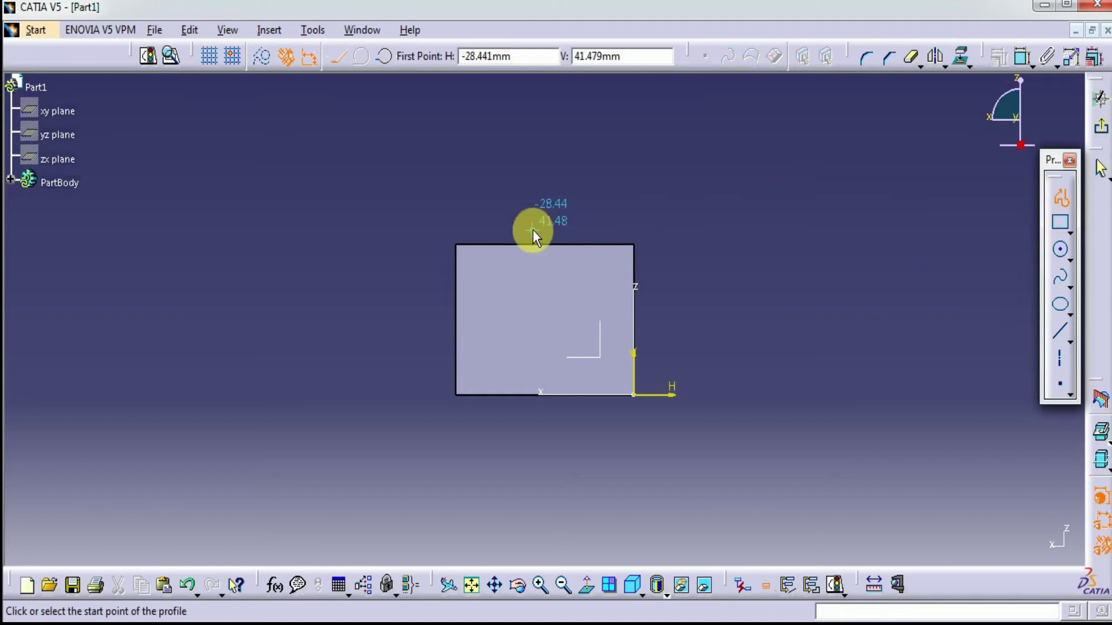
{"action": "left_click", "coordinate": [463, 207]}
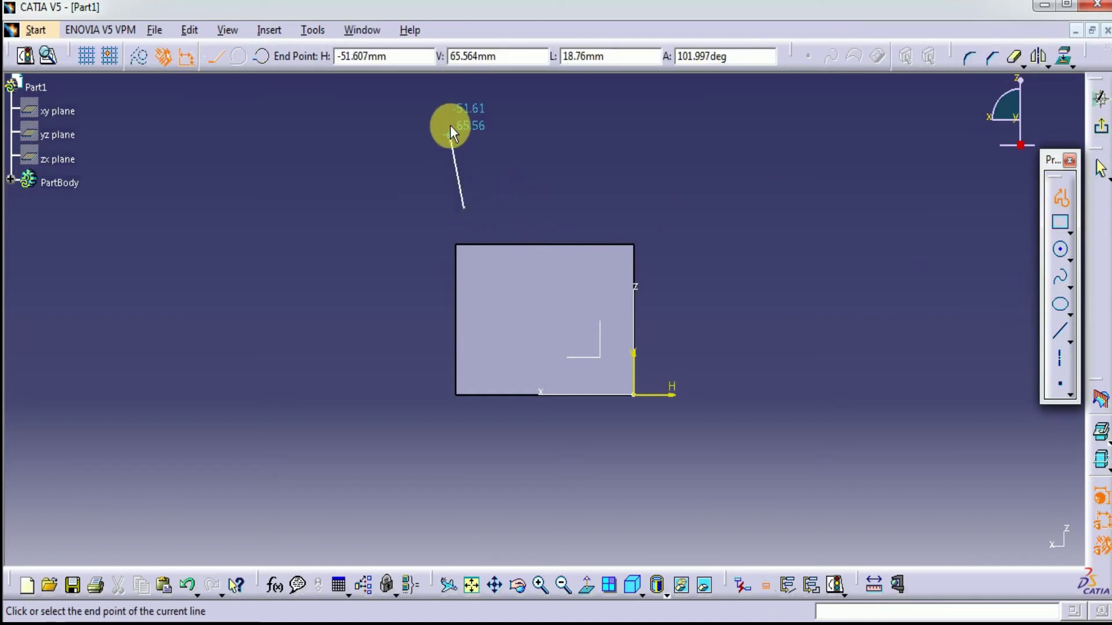
{"action": "left_click", "coordinate": [463, 110]}
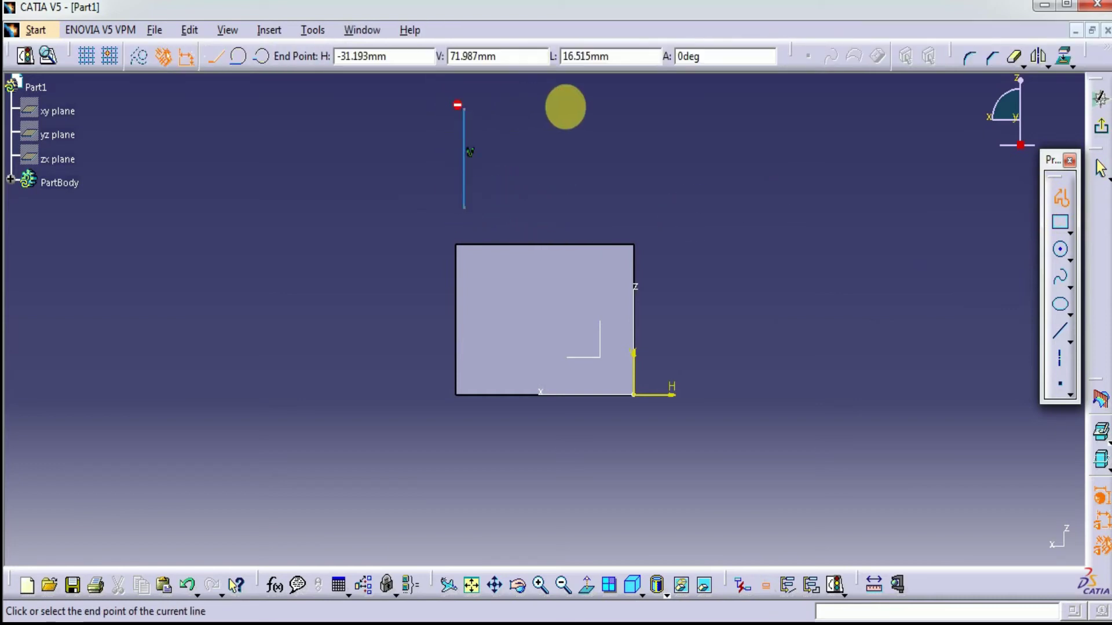
{"action": "left_click", "coordinate": [605, 106]}
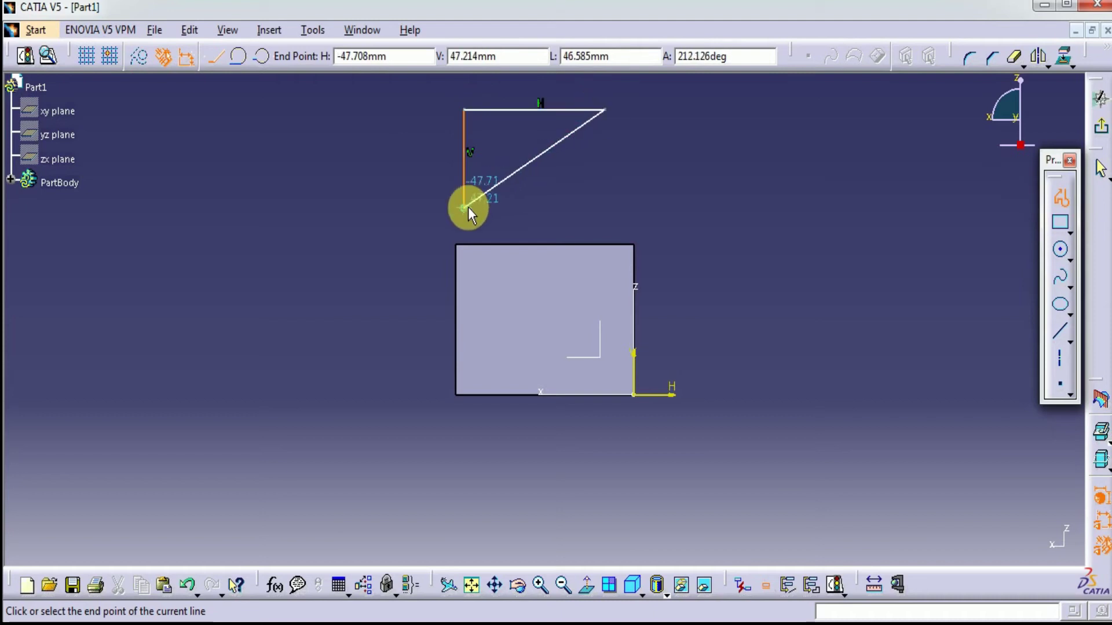
{"action": "left_click", "coordinate": [468, 207]}
{"action": "left_click", "coordinate": [660, 261]}
{"action": "middle_click_drag", "start_coordinate": [660, 261], "coordinate": [650, 249]}
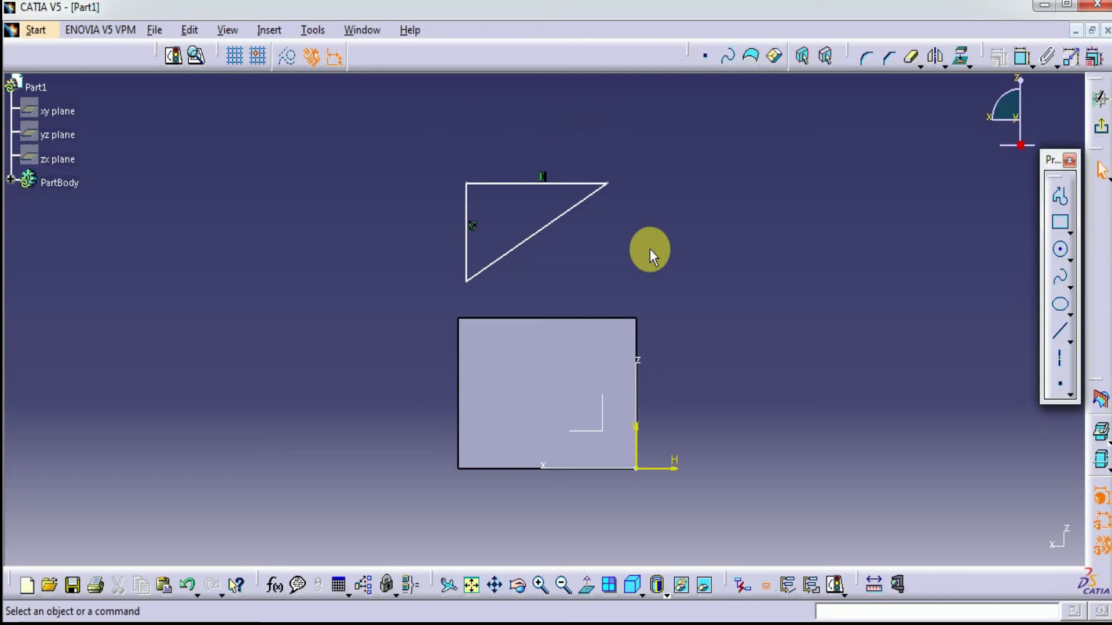
Make the triangle's top and vertical sides coincident with the square's top and left edges
{"action": "left_click", "coordinate": [1022, 56]}
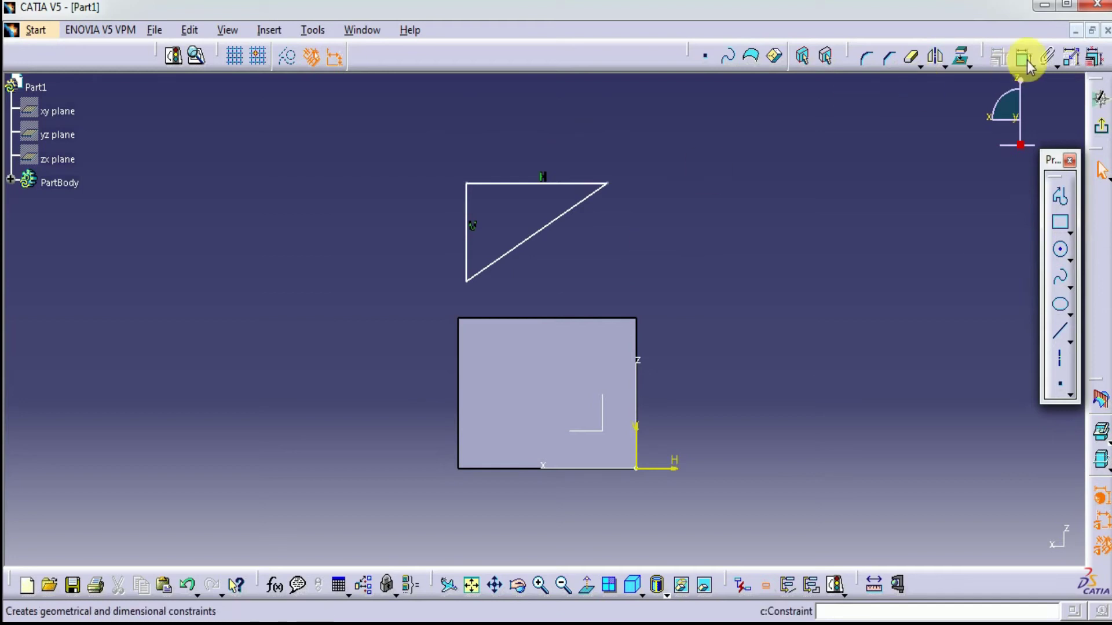
{"action": "left_click", "coordinate": [546, 187]}
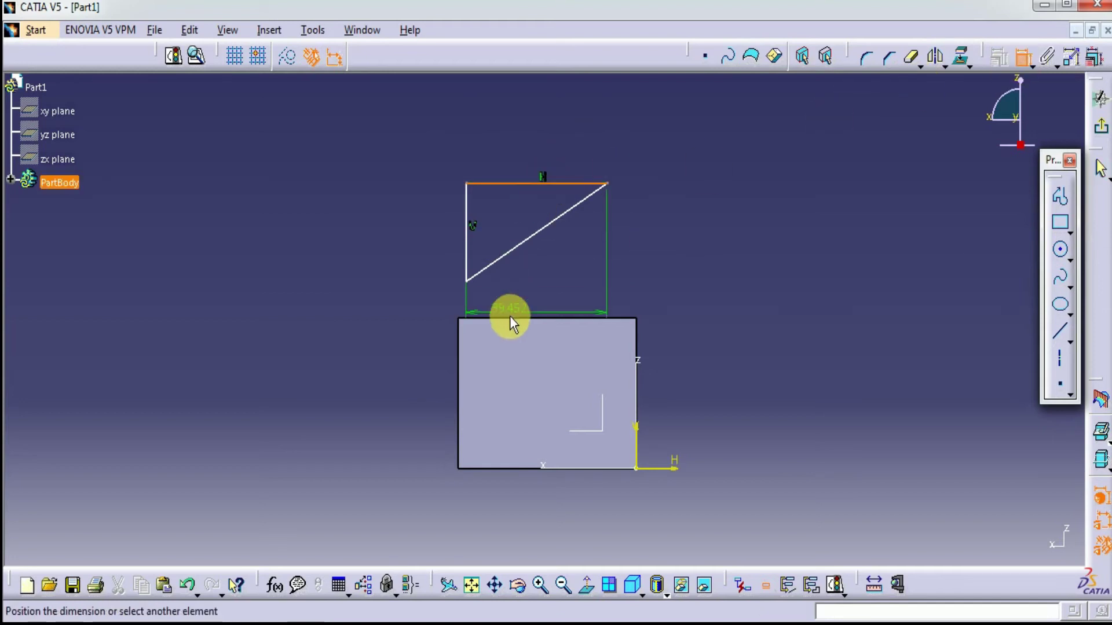
{"action": "left_click", "coordinate": [510, 318]}
{"action": "right_click", "coordinate": [718, 239]}
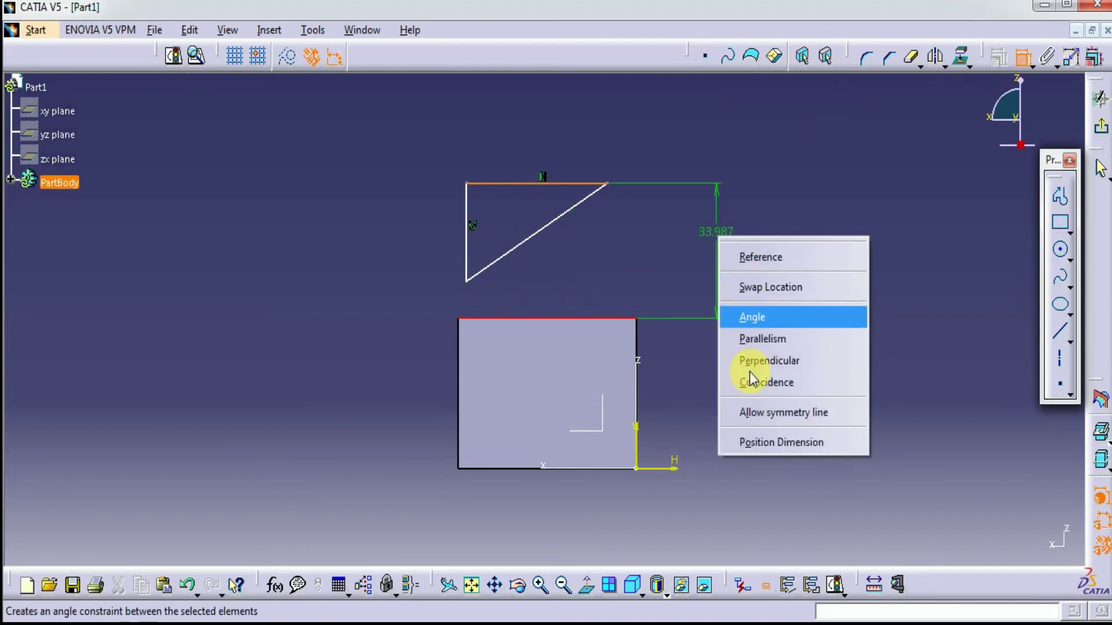
{"action": "left_click", "coordinate": [758, 386]}
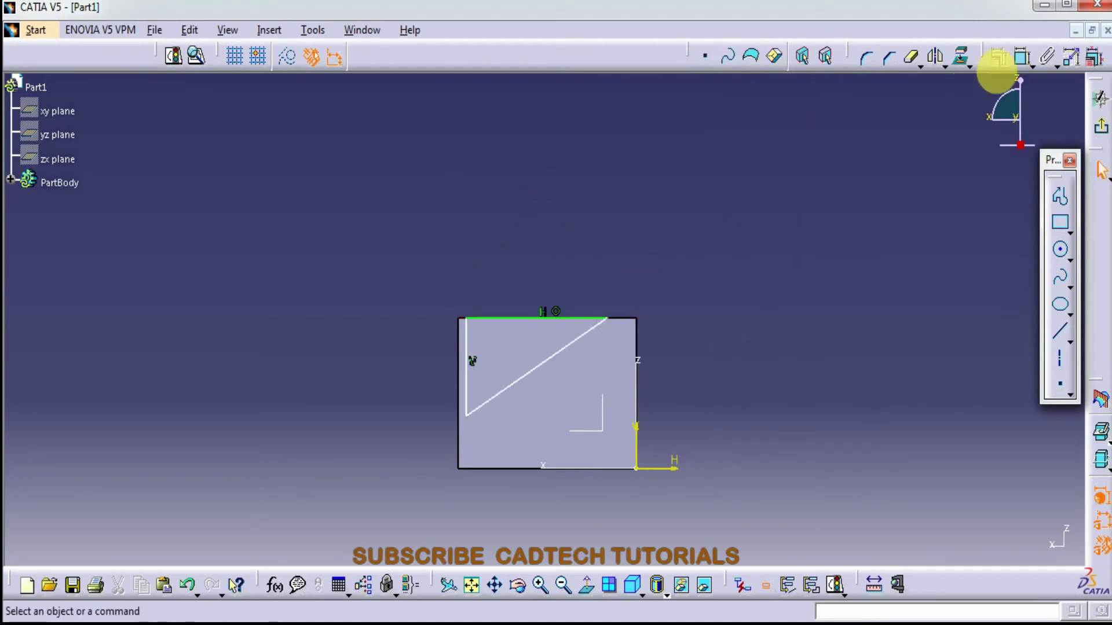
{"action": "left_click", "coordinate": [1023, 57]}
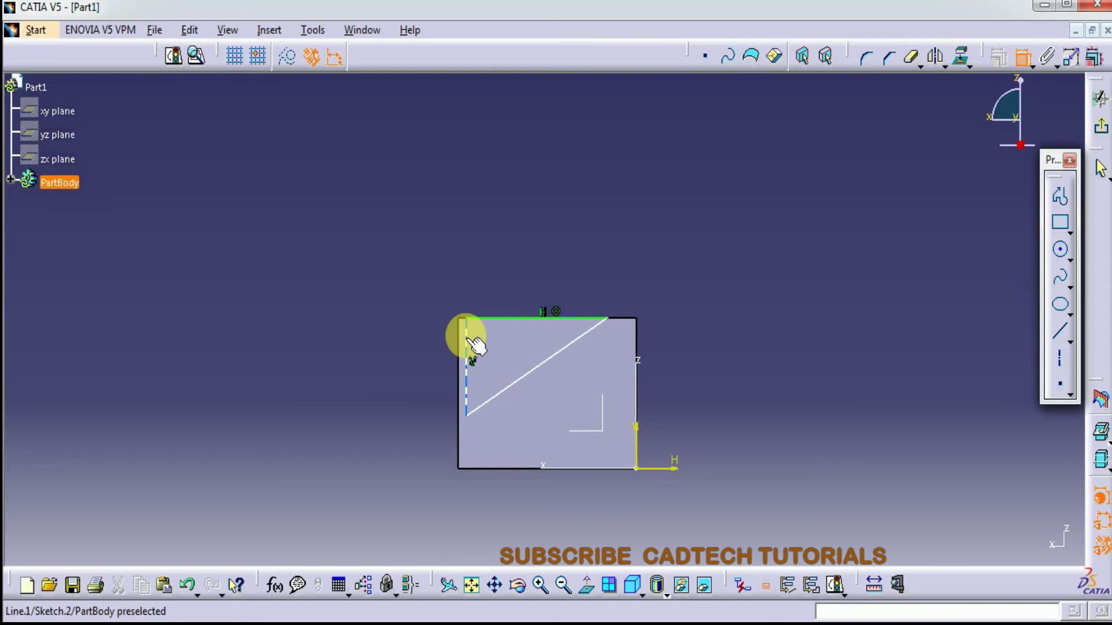
{"action": "left_click", "coordinate": [462, 347]}
{"action": "left_click", "coordinate": [462, 324]}
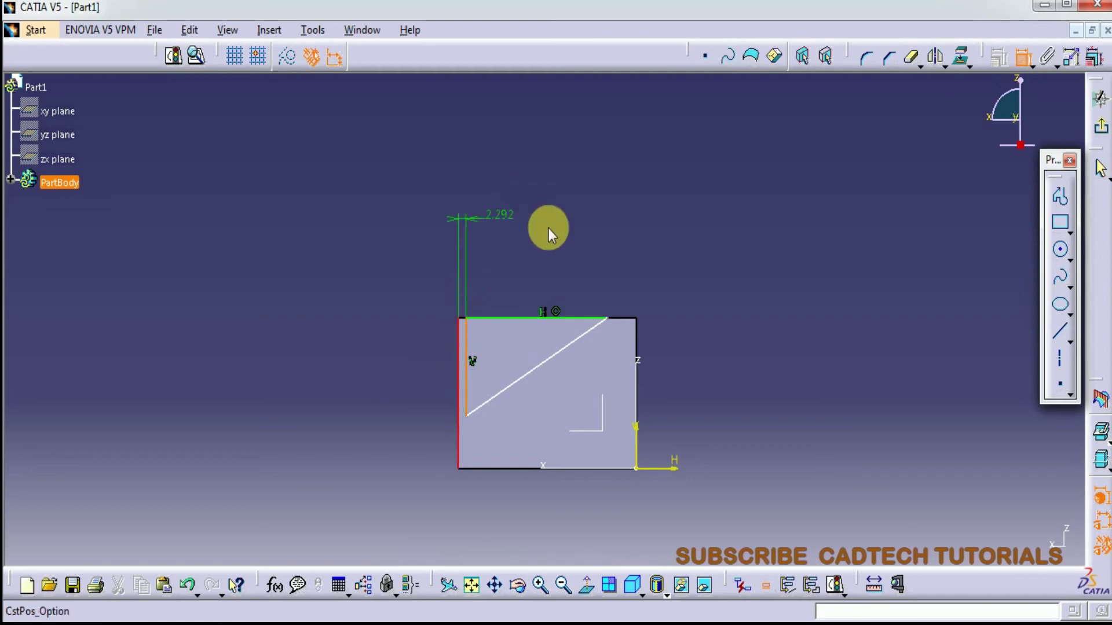
{"action": "right_click", "coordinate": [526, 187]}
{"action": "left_click", "coordinate": [580, 336]}
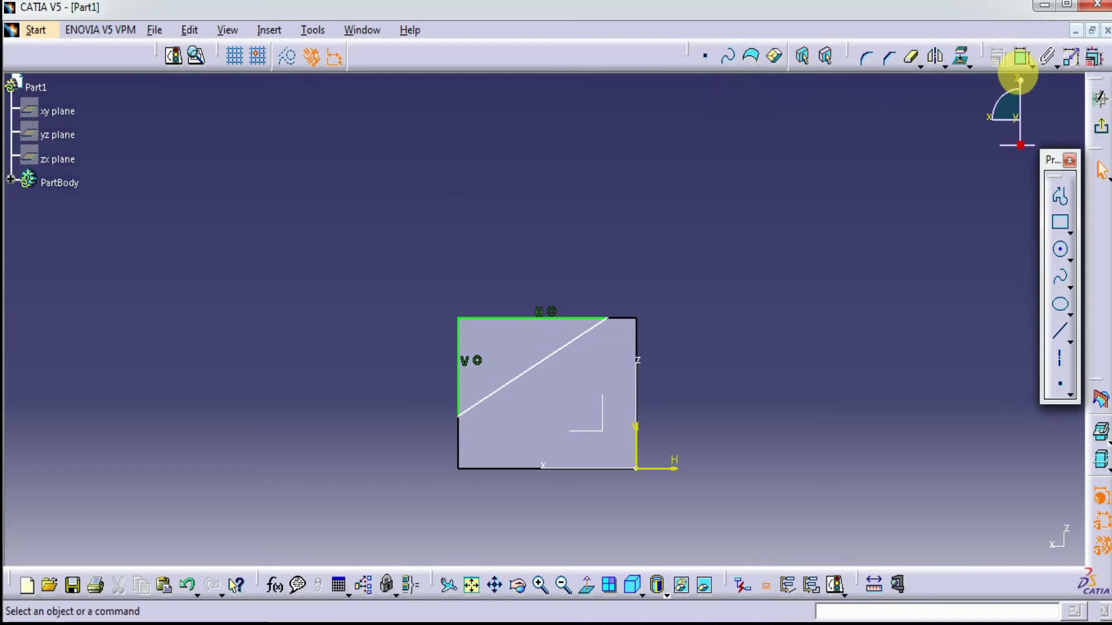
Set the triangle's top-right corner 12 mm from the square's right edge
{"action": "left_click", "coordinate": [1021, 58]}
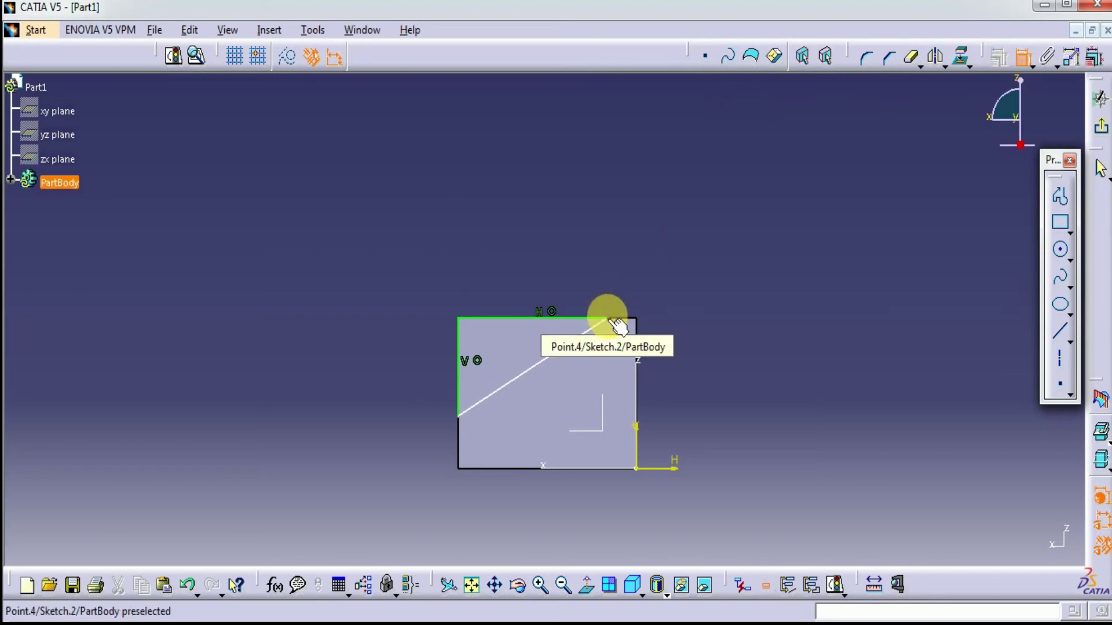
{"action": "left_click", "coordinate": [637, 330]}
{"action": "left_click", "coordinate": [639, 337]}
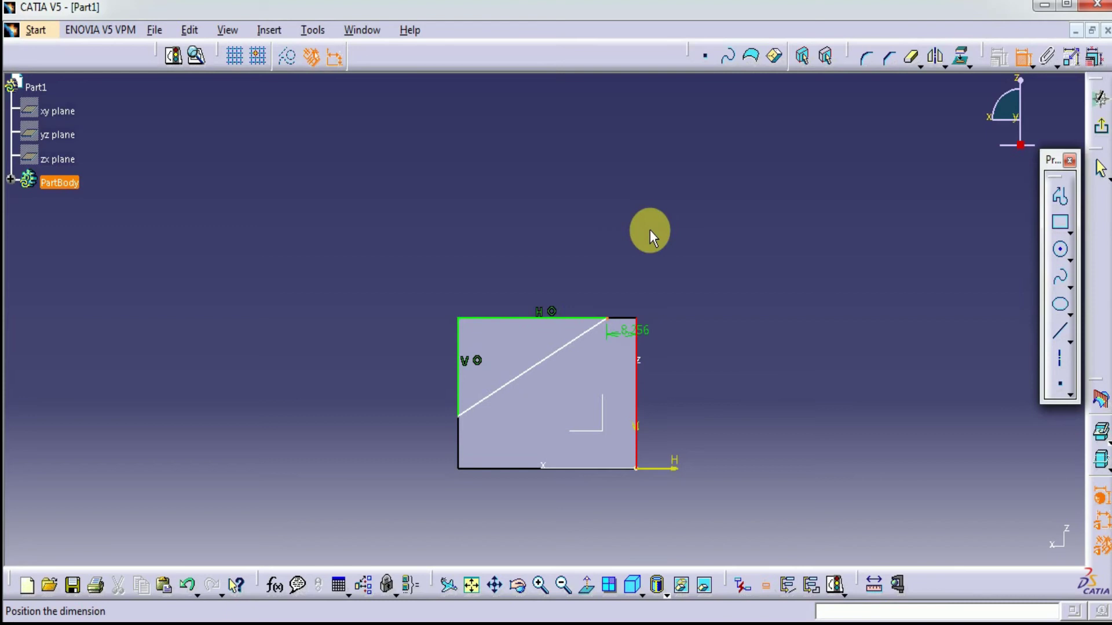
{"action": "left_click", "coordinate": [692, 210]}
{"action": "double_click", "coordinate": [692, 209]}
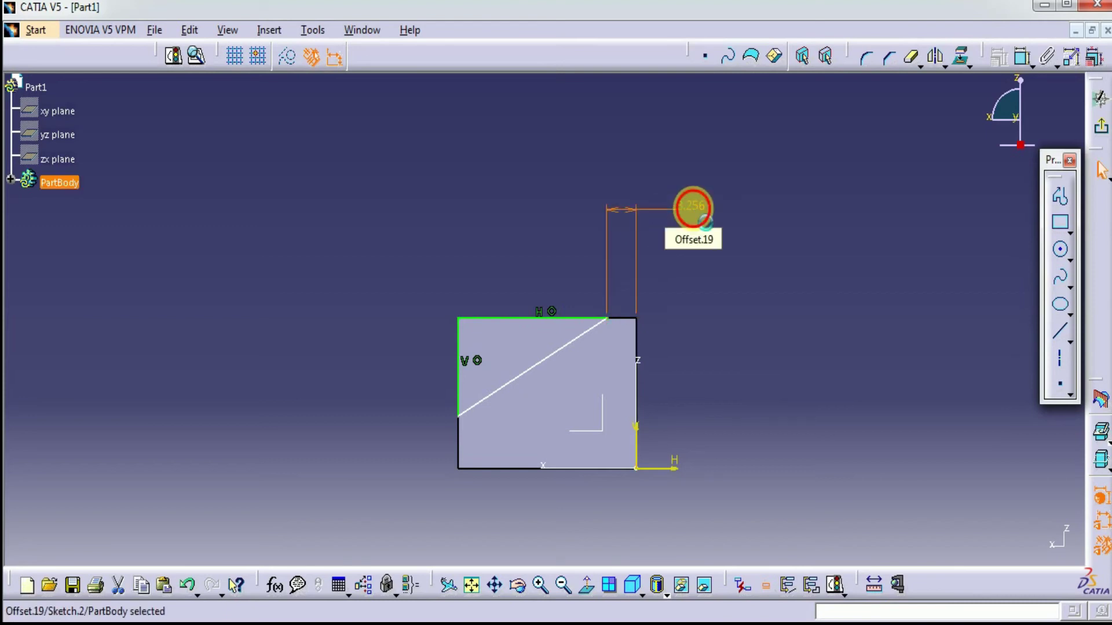
{"action": "type", "text": "12mm"}
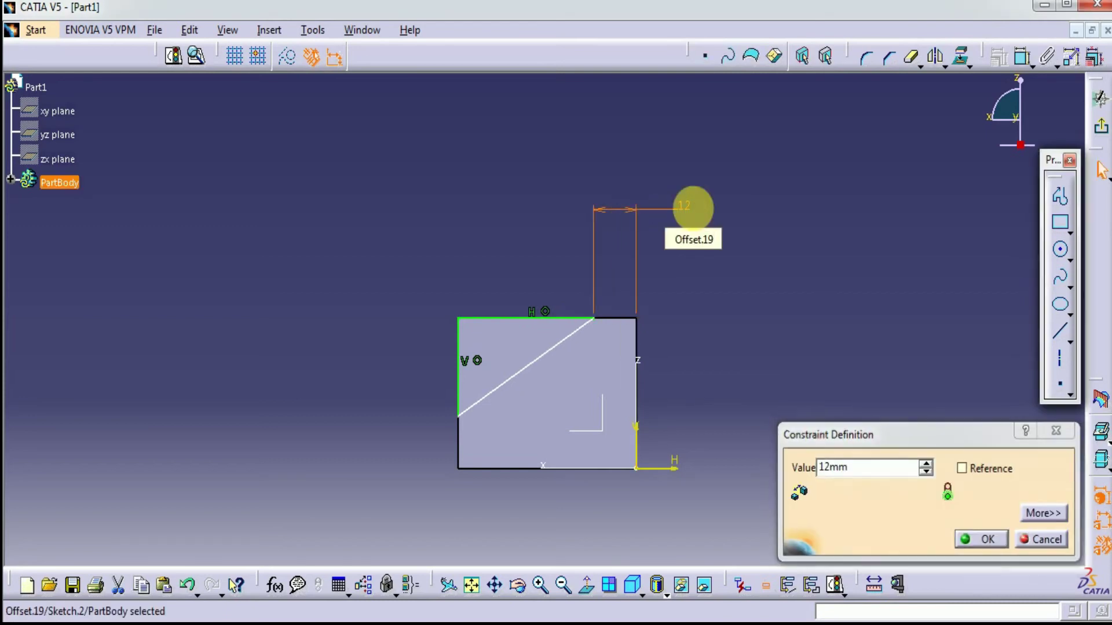
{"action": "key", "text": "Return"}
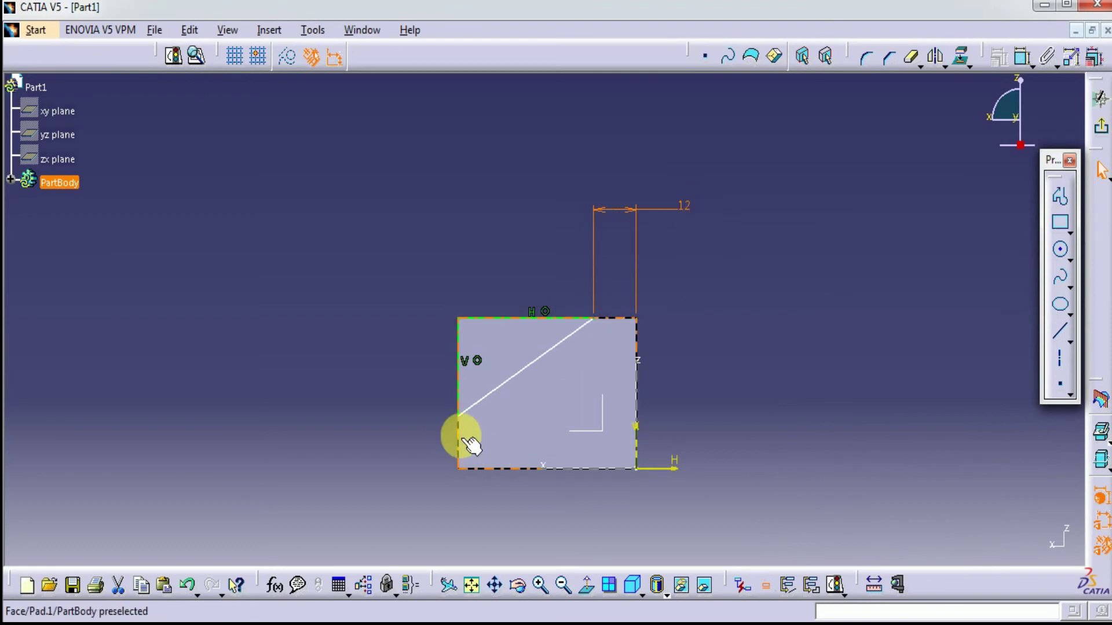
Set the triangle's lower-left corner 12 mm from the square's bottom edge
{"action": "left_click", "coordinate": [1021, 58]}
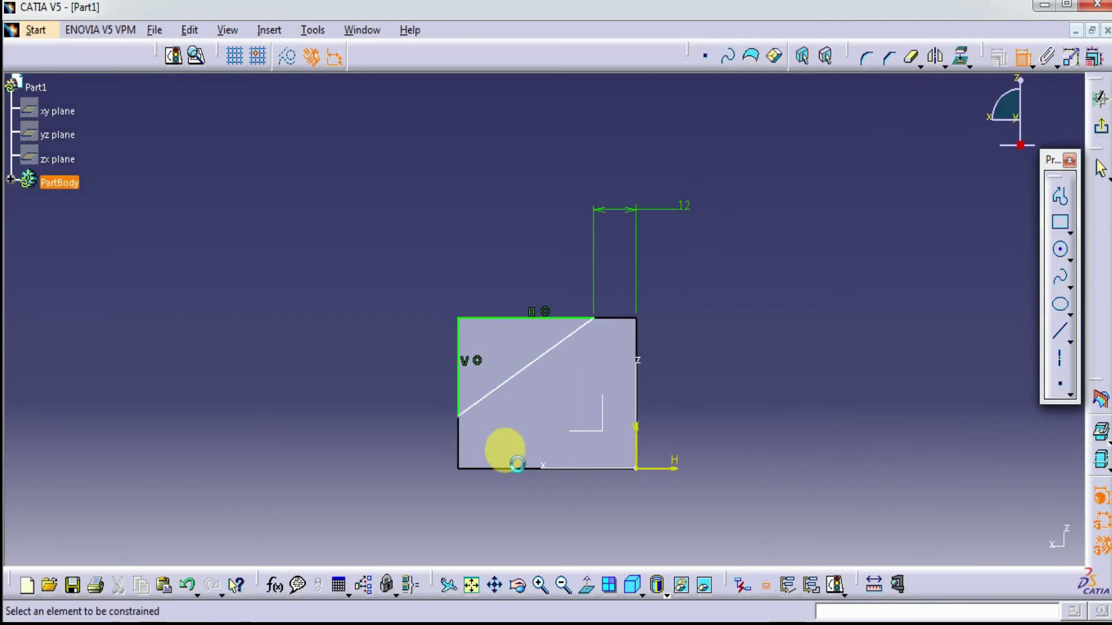
{"action": "left_click", "coordinate": [462, 417]}
{"action": "left_click", "coordinate": [466, 471]}
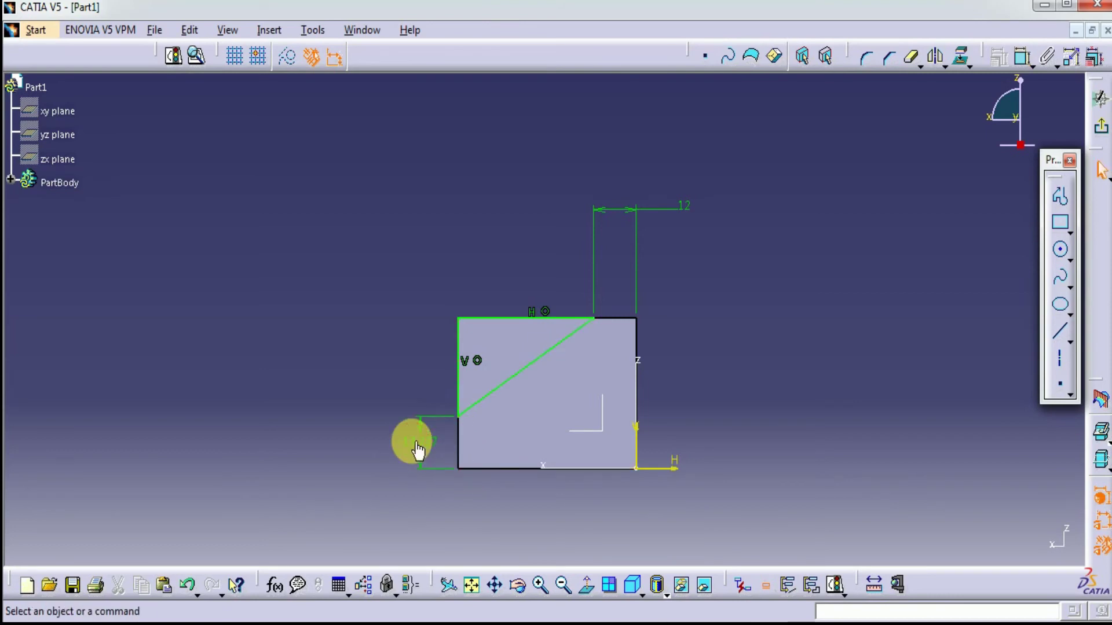
{"action": "double_click", "coordinate": [415, 439]}
{"action": "type", "text": "12"}
{"action": "key", "text": "Return"}
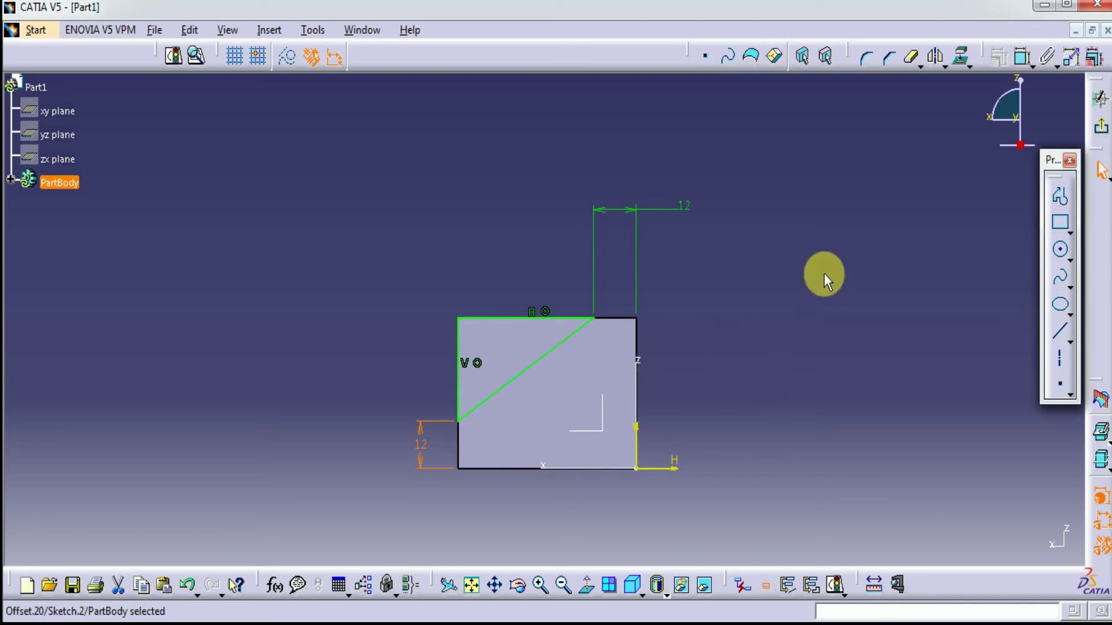
{"action": "left_click", "coordinate": [813, 278]}
Exit the sketch and cut the triangle into the block as a 36 mm deep pocket, previewing first
{"action": "left_click", "coordinate": [1101, 128]}
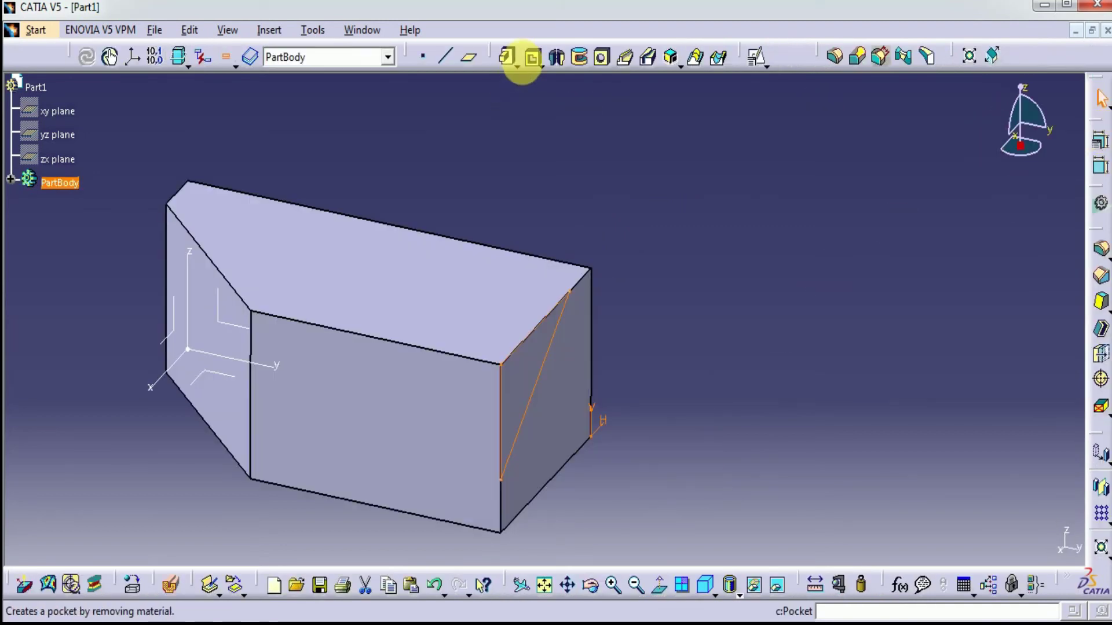
{"action": "left_click", "coordinate": [531, 57]}
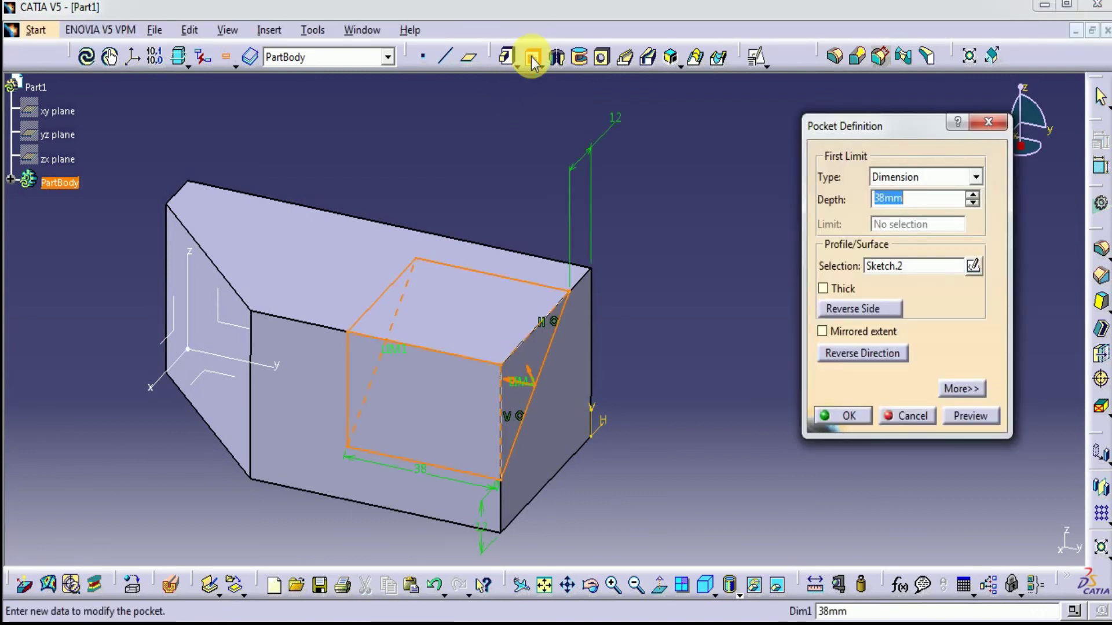
{"action": "type", "text": "36"}
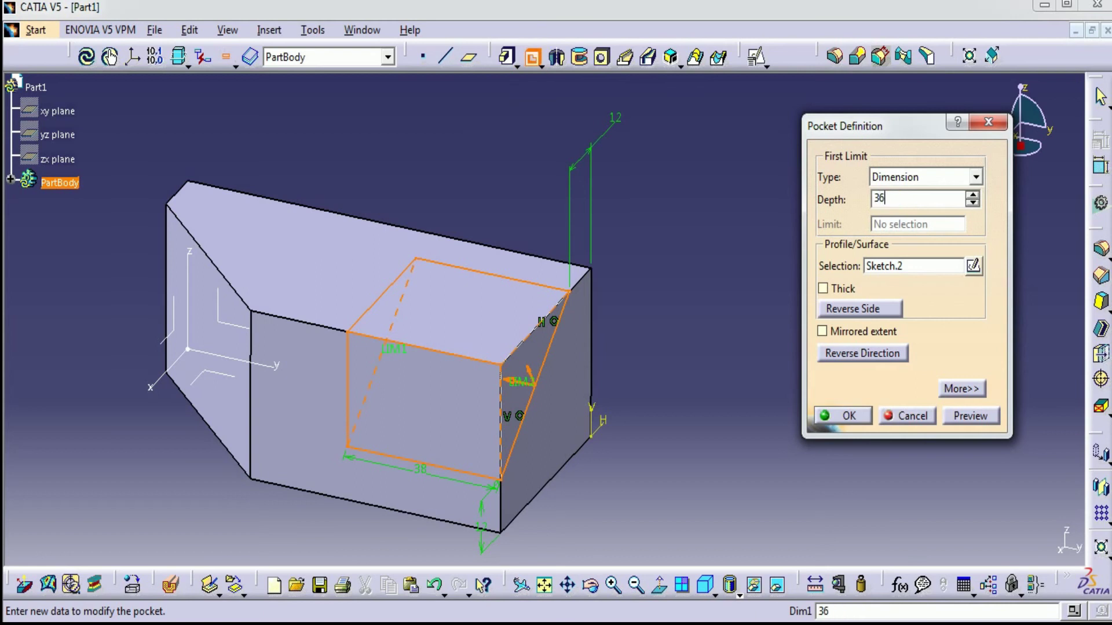
{"action": "left_click", "coordinate": [969, 417]}
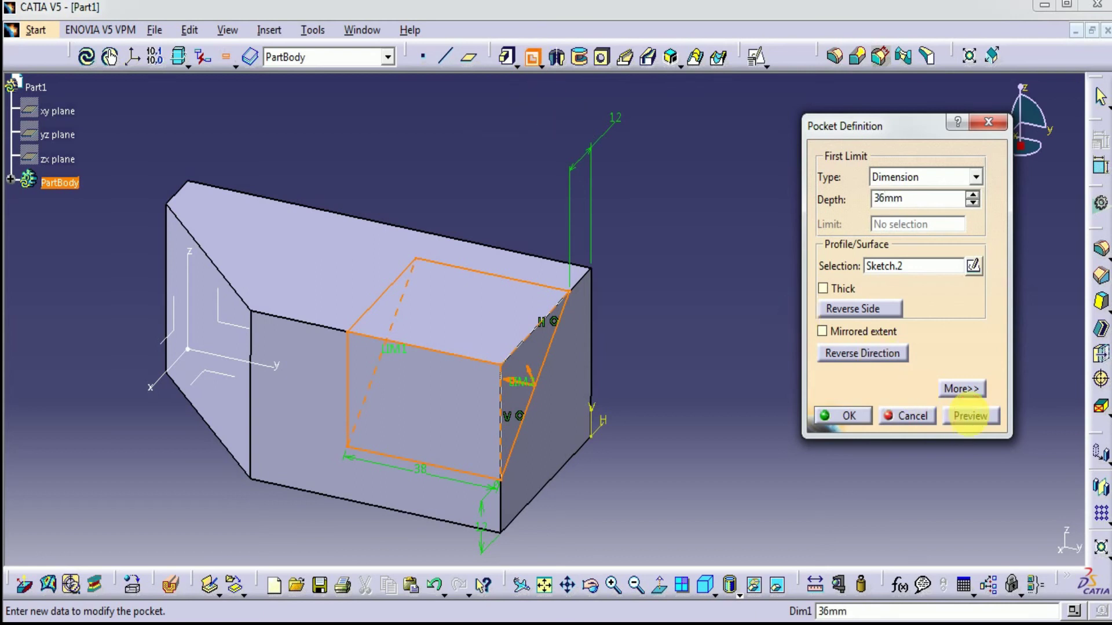
{"action": "left_click", "coordinate": [848, 416]}
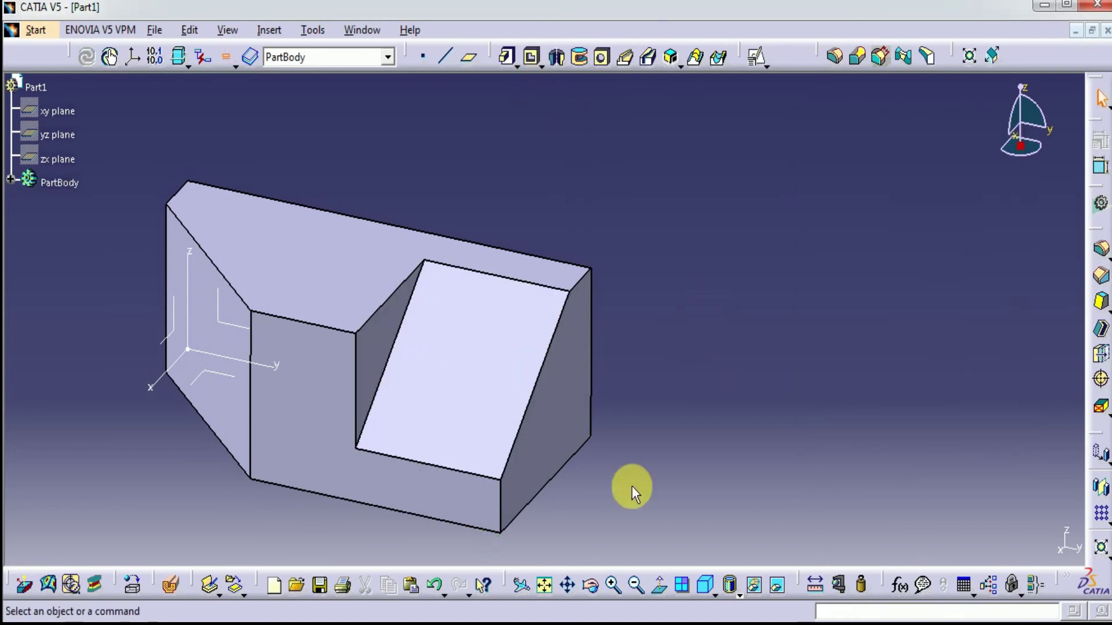
Show the block in isometric view, centred and fitted in the window
{"action": "left_click", "coordinate": [708, 586]}
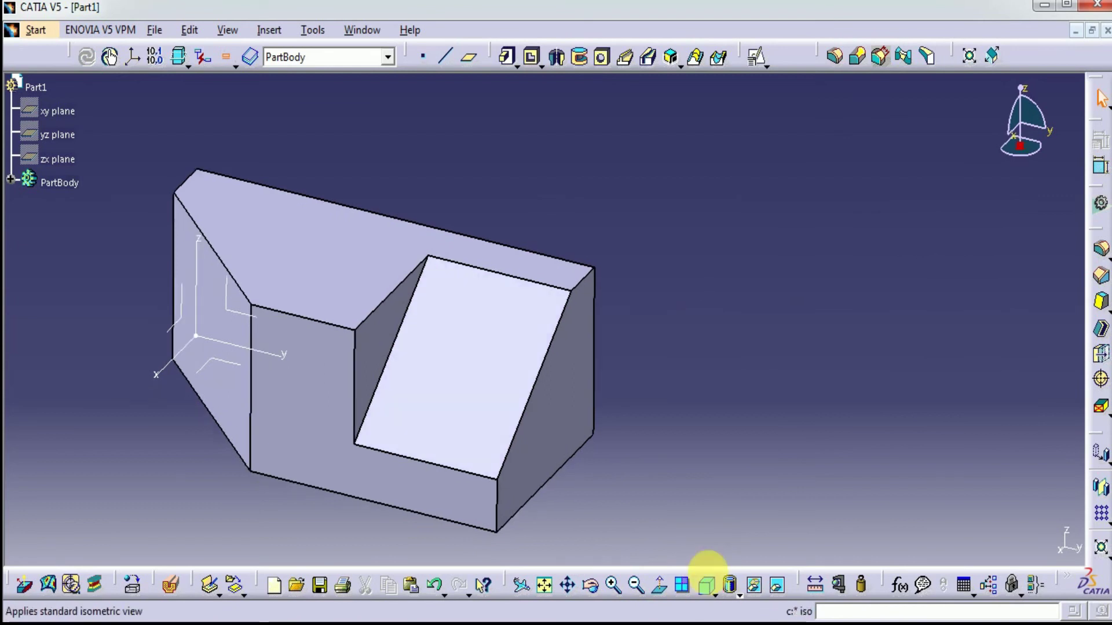
{"action": "middle_click_drag", "start_coordinate": [784, 340], "coordinate": [847, 356]}
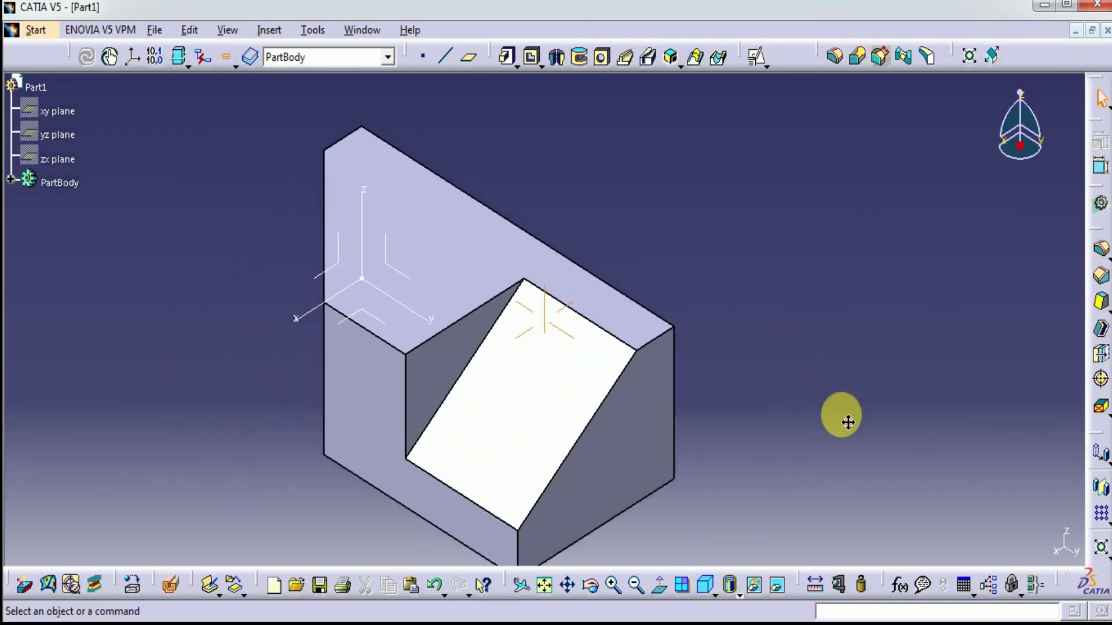
{"action": "scroll", "coordinate": [852, 382], "scroll_direction": "down", "scroll_amount": 3}
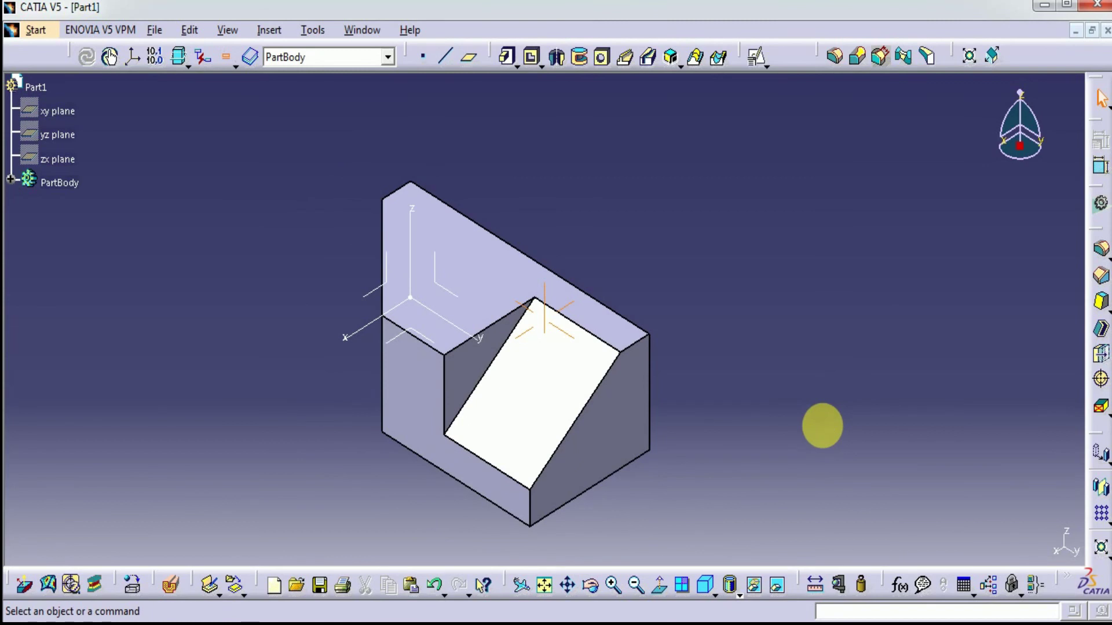
{"action": "middle_click_drag", "start_coordinate": [824, 425], "coordinate": [778, 424]}
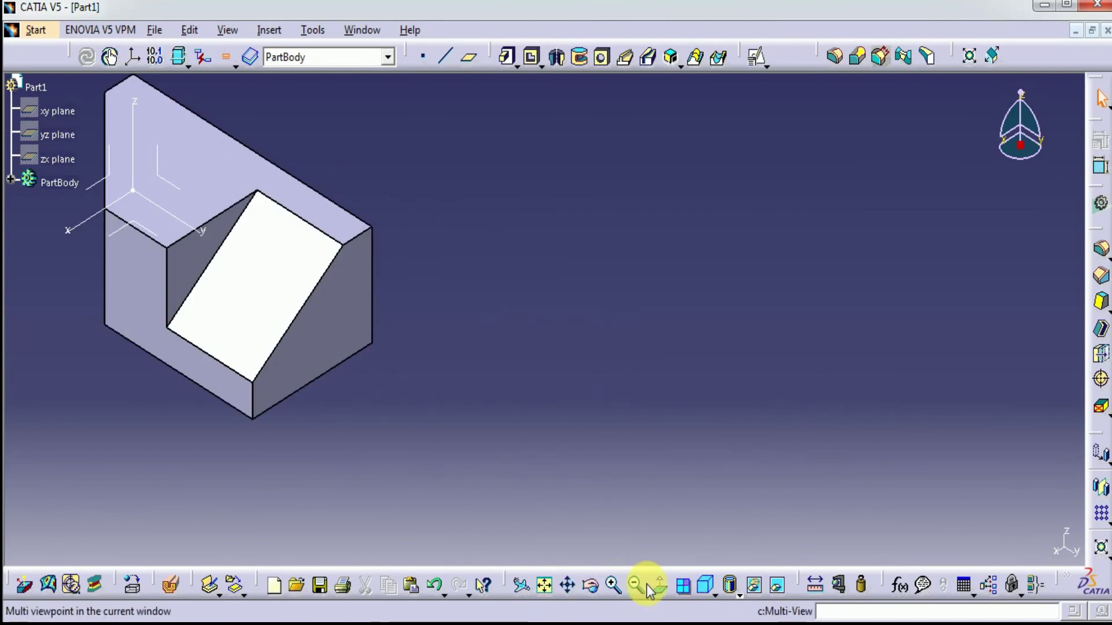
{"action": "left_click", "coordinate": [546, 584]}
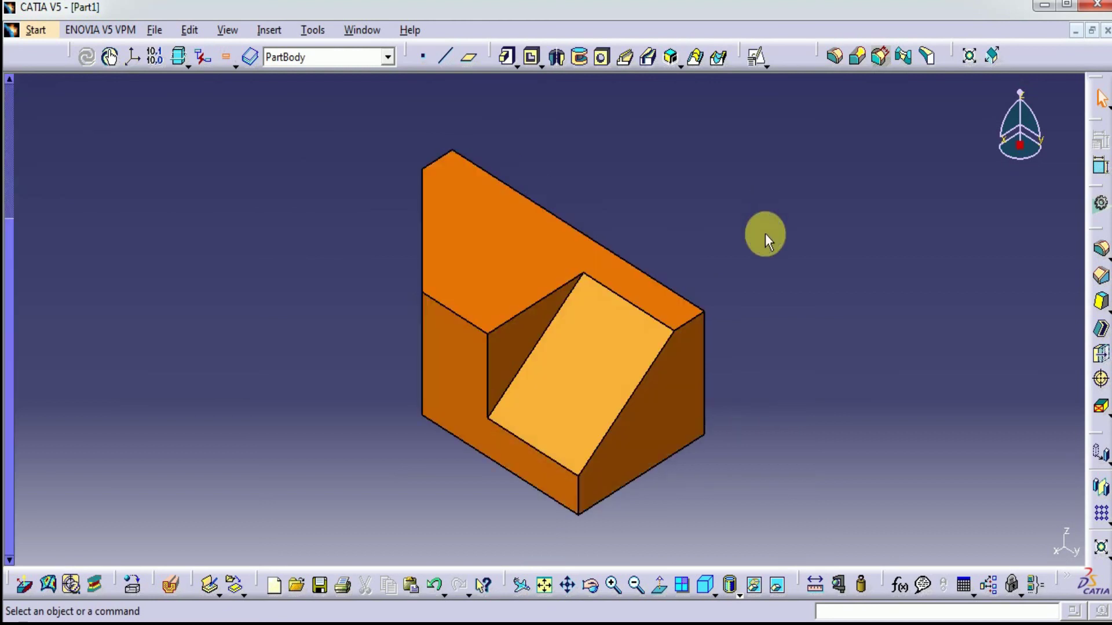
{"action": "middle_click_drag", "start_coordinate": [766, 234], "coordinate": [756, 221]}
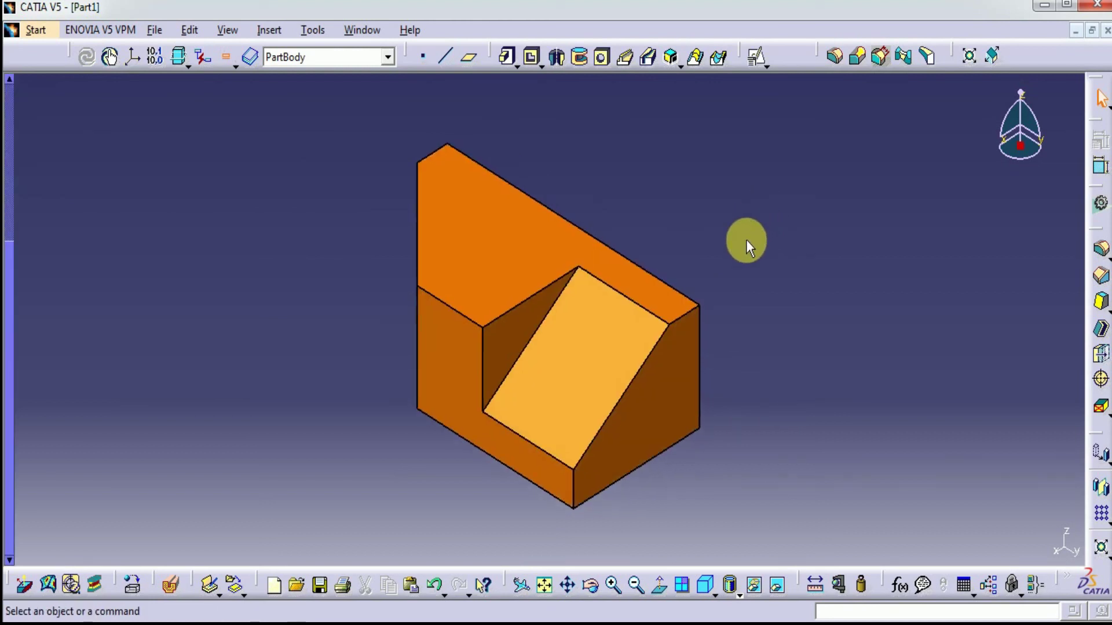
Hide the specification tree, orbit the notched block, then return to isometric view
{"action": "key", "text": "F3"}
{"action": "key", "text": "F3"}
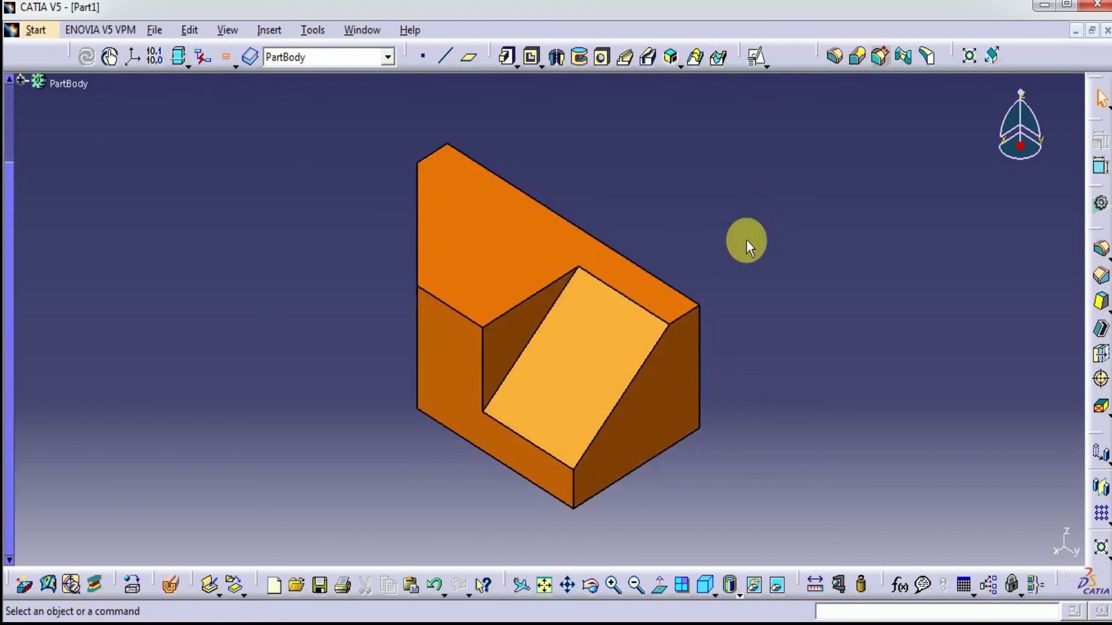
{"action": "mouse_move", "coordinate": [746, 239]}
{"action": "middle_mouse_down"}
{"action": "mouse_move", "coordinate": [899, 252]}
{"action": "mouse_move", "coordinate": [476, 298]}
{"action": "mouse_move", "coordinate": [579, 258]}
{"action": "mouse_move", "coordinate": [933, 216]}
{"action": "mouse_move", "coordinate": [741, 289]}
{"action": "mouse_move", "coordinate": [724, 284]}
{"action": "mouse_move", "coordinate": [765, 252]}
{"action": "mouse_move", "coordinate": [766, 307]}
{"action": "middle_mouse_up"}
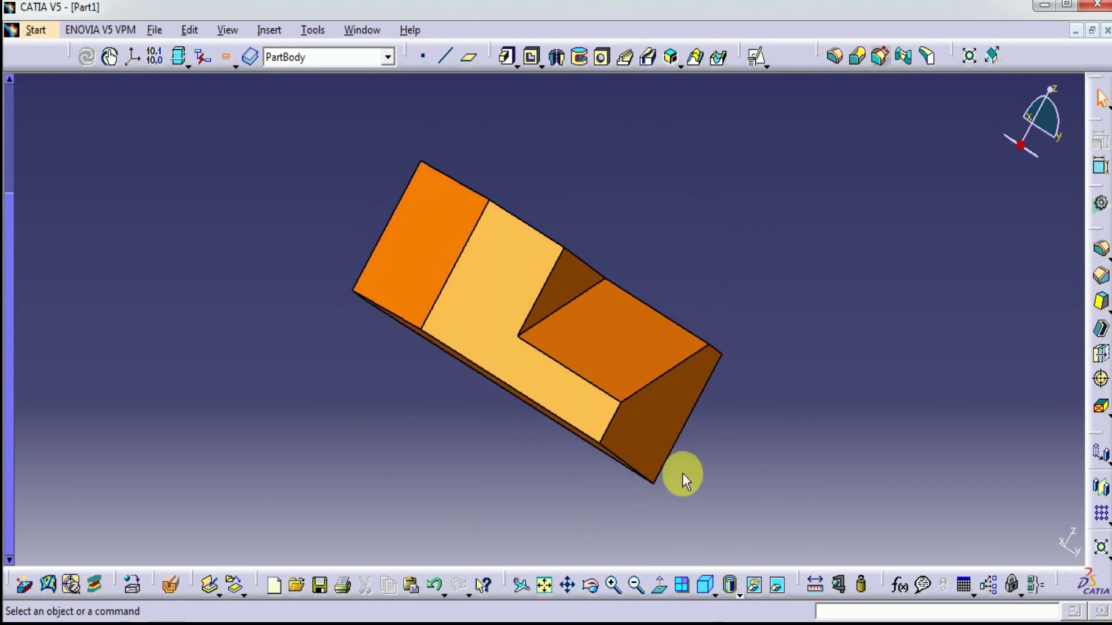
{"action": "left_click", "coordinate": [708, 587]}
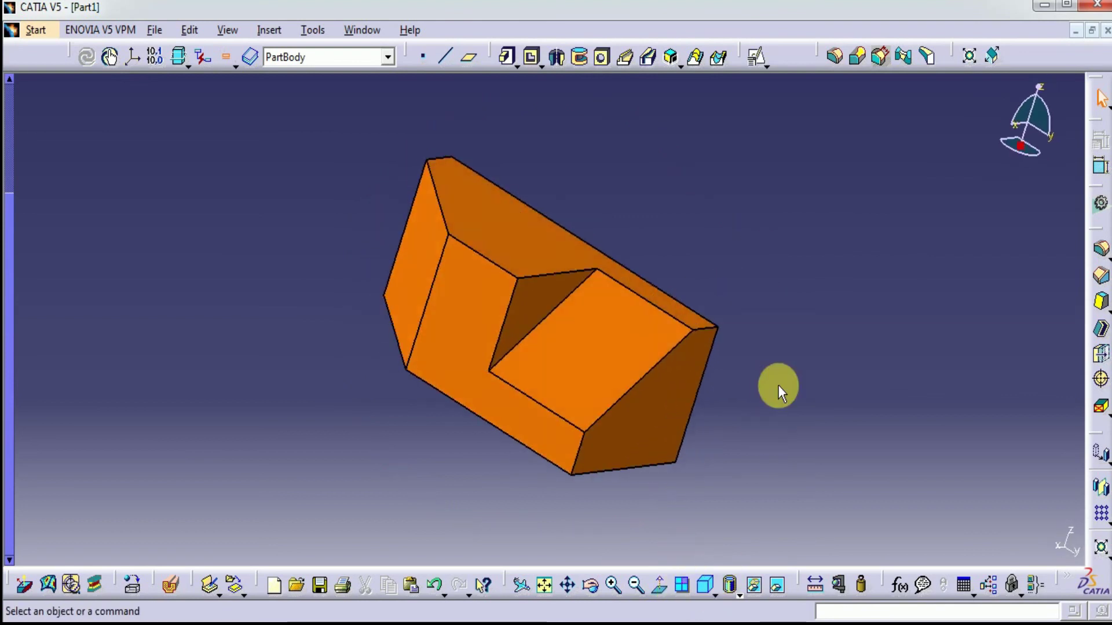